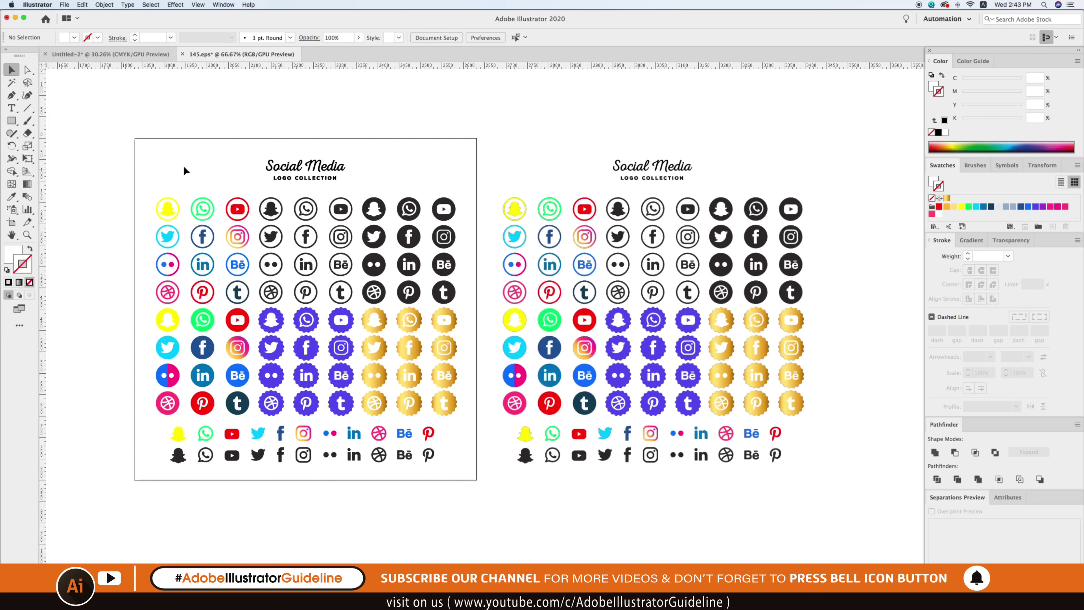
Step: Zoom in with a marquee around both Social Media icon artboards in 145.eps
key(z)
drag(113, 113, 883, 564)
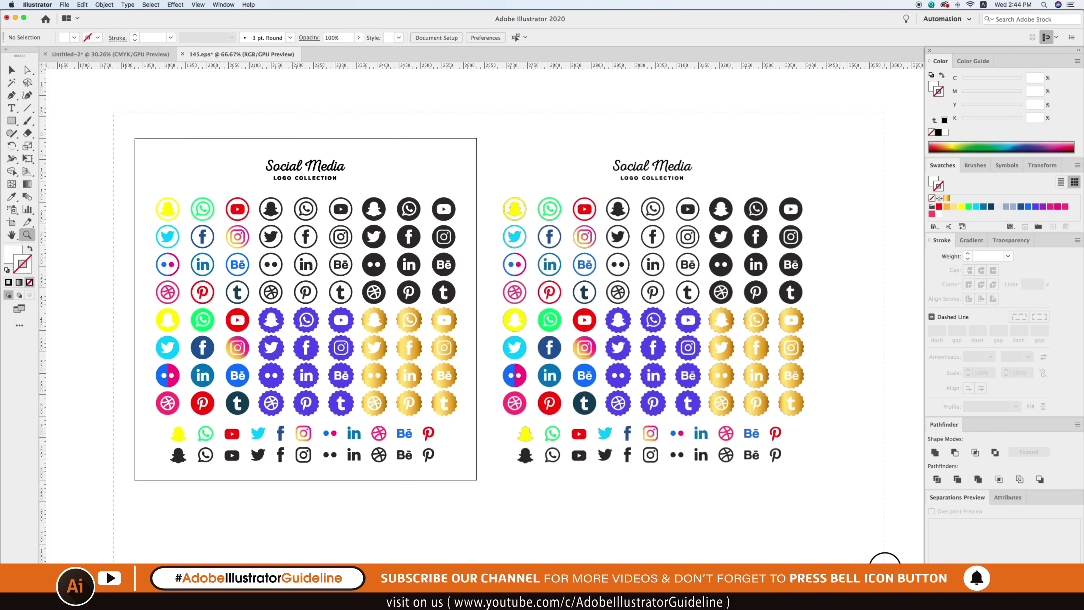
key(v)
scroll(712, 536, right, 2)
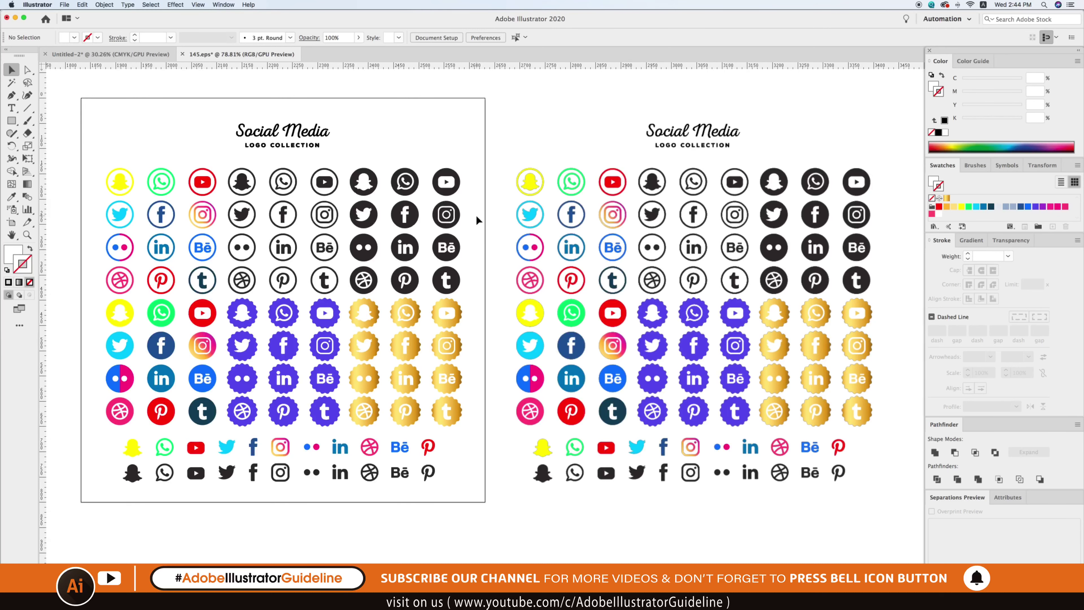
scroll(481, 219, left, 2)
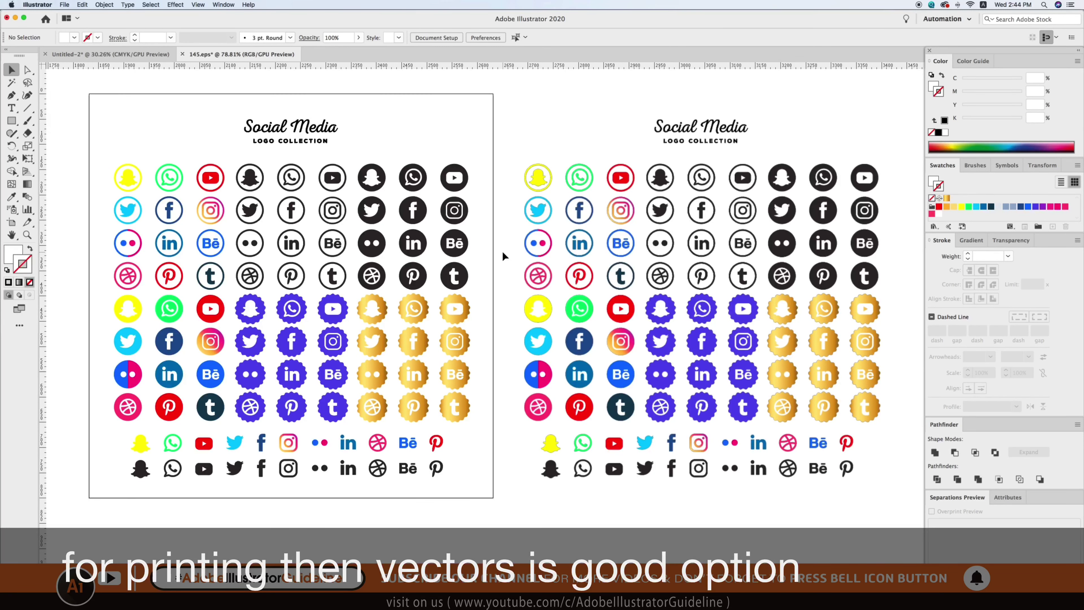
key(super+y)
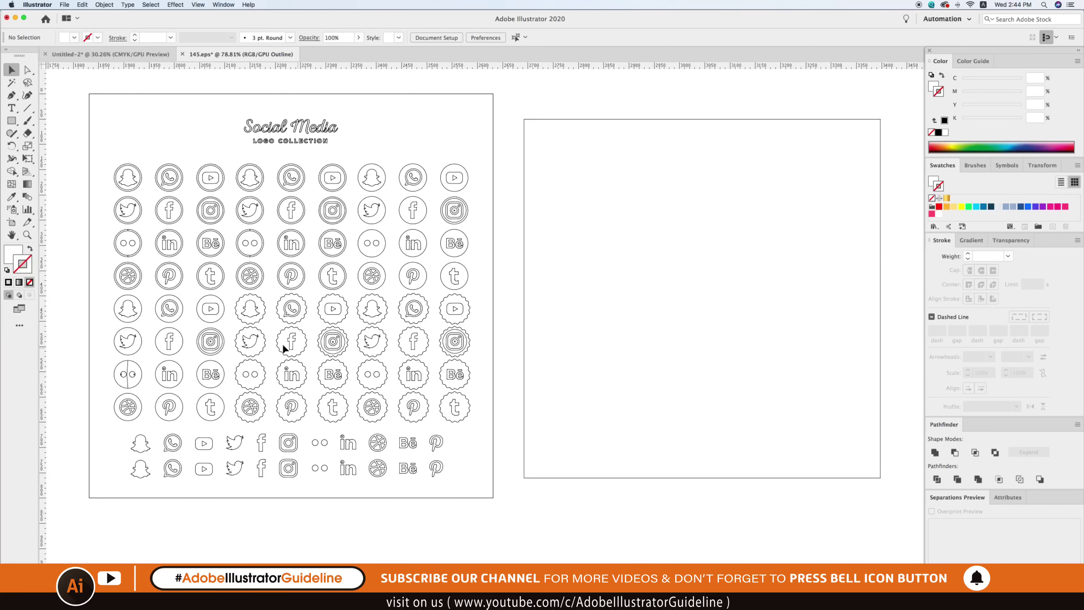
key(super+y)
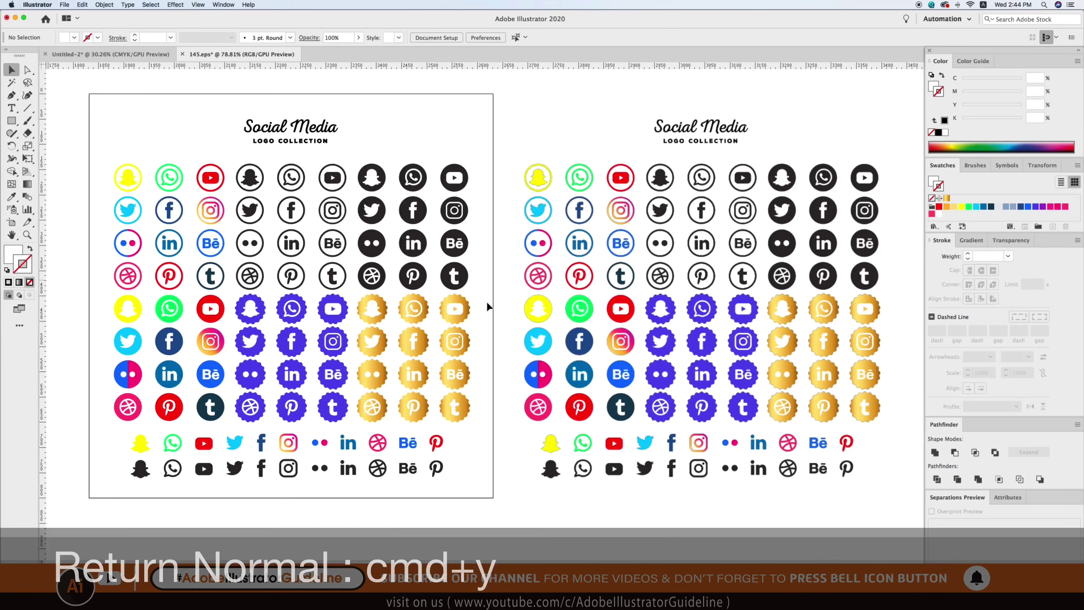
key(super+y)
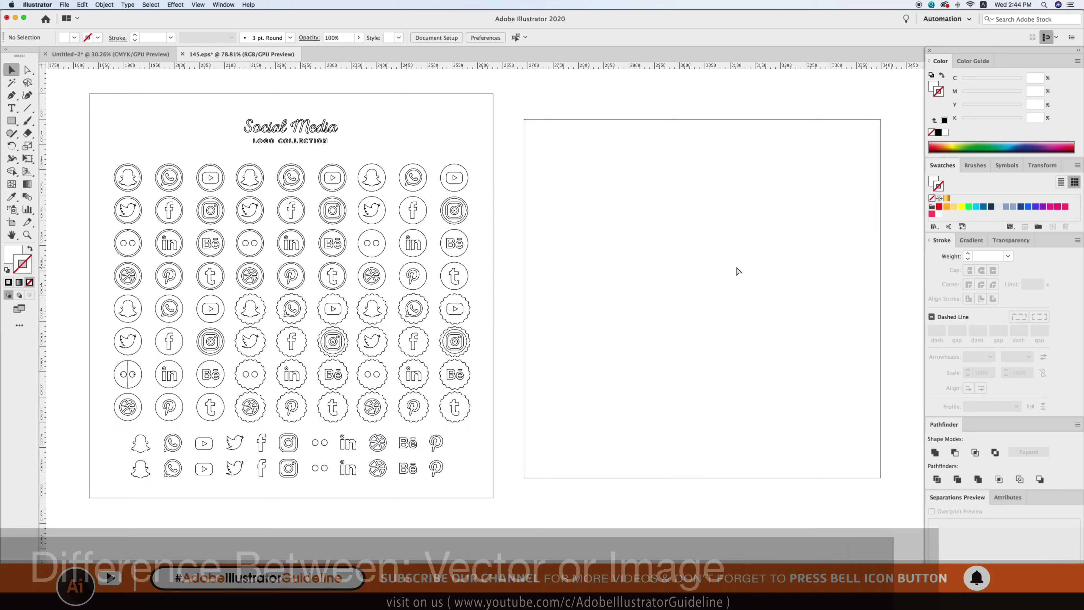
key(super+y)
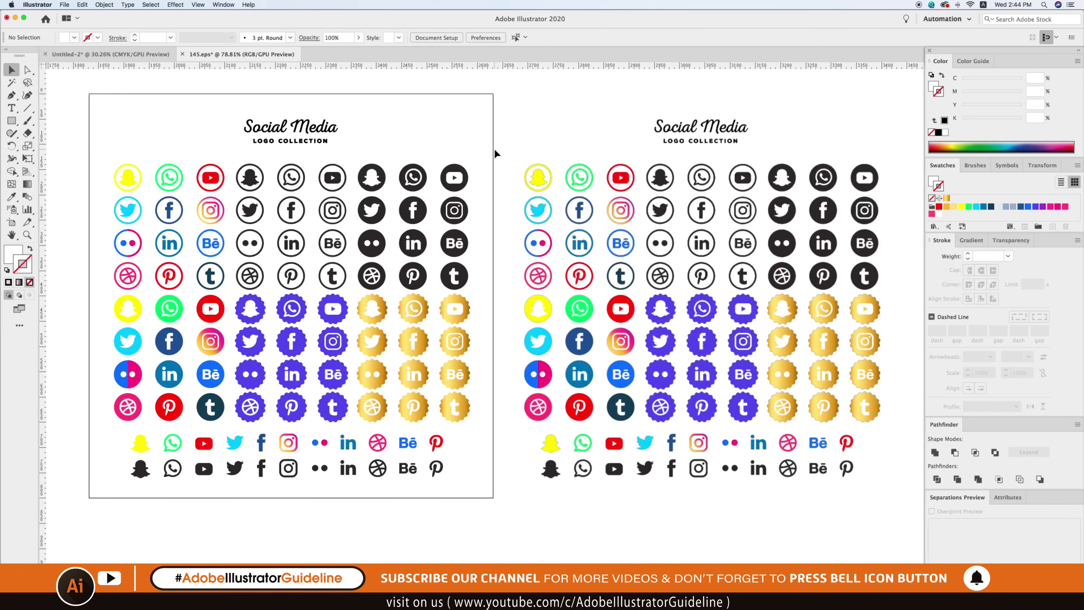
key(z)
drag(401, 156, 531, 219)
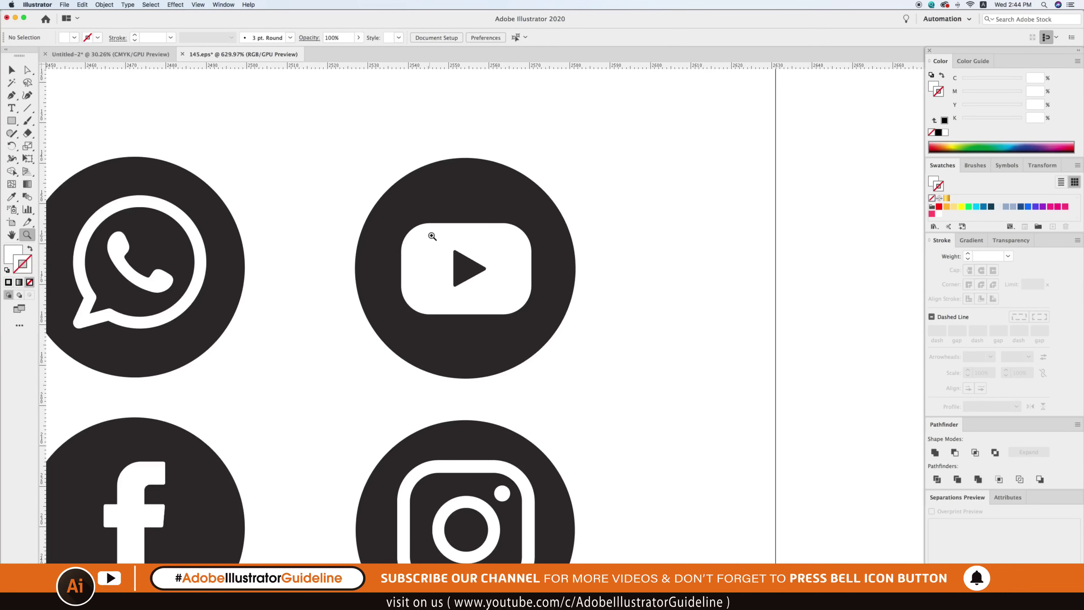
key(super+minus)
key(super+minus)
key(super+minus)
key(super+minus)
key(super+minus)
key(super+minus)
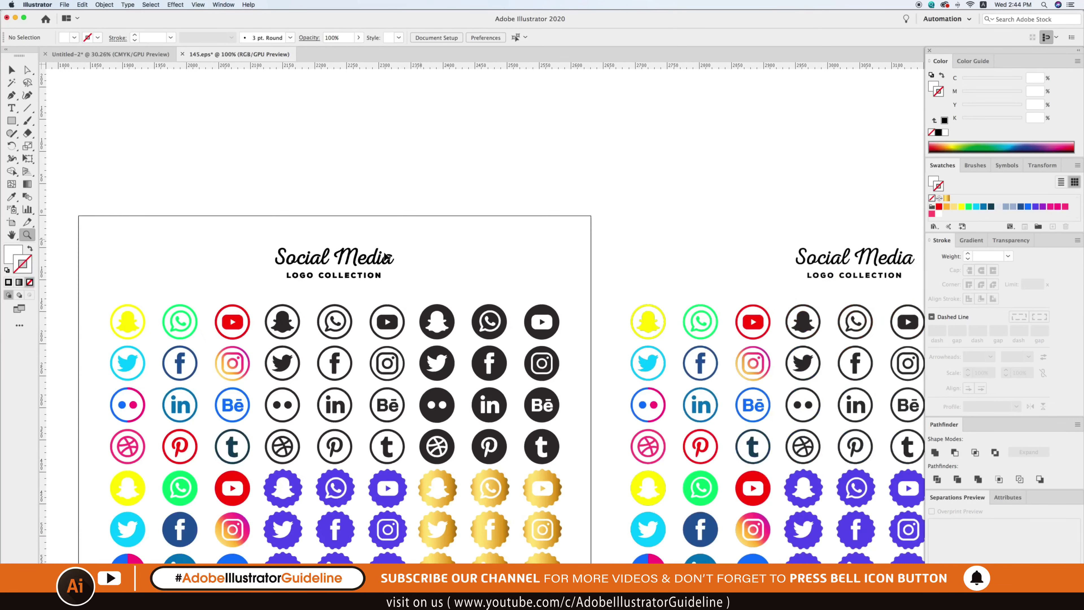
key(super+minus)
key(v)
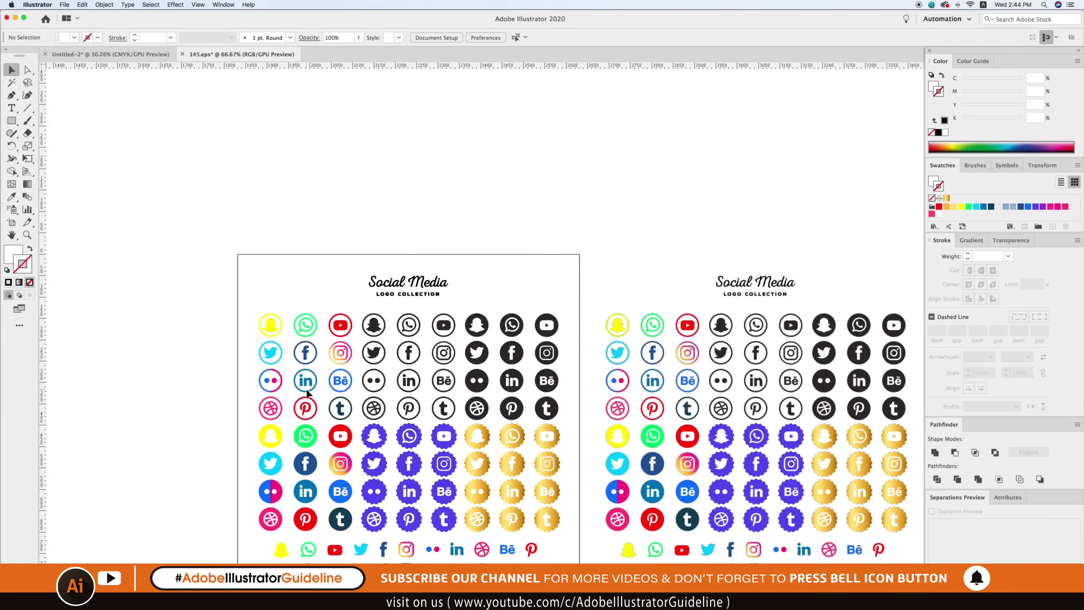
key(z)
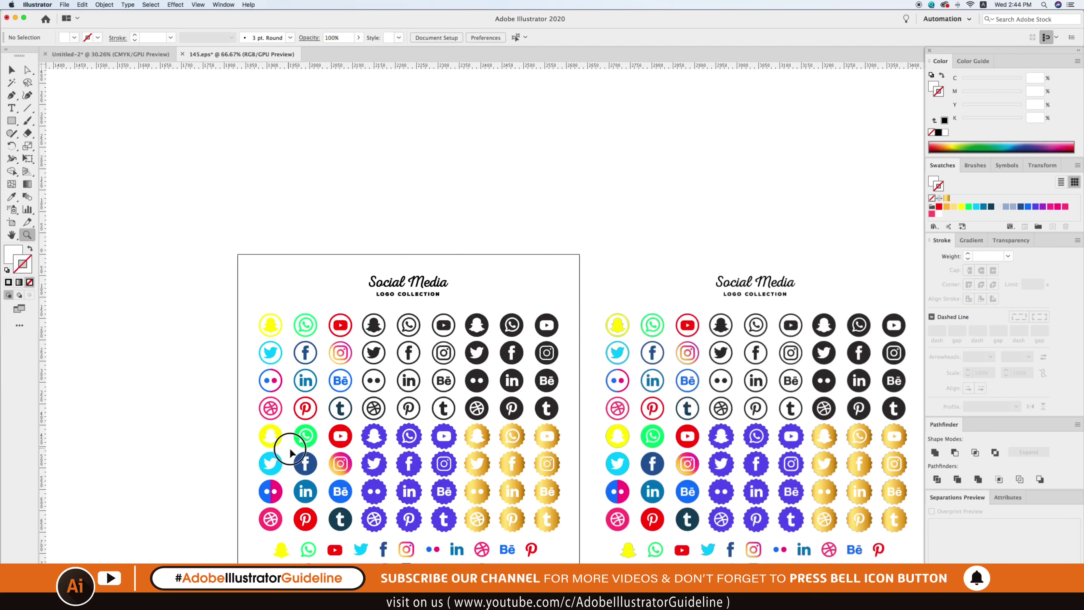
click(290, 452)
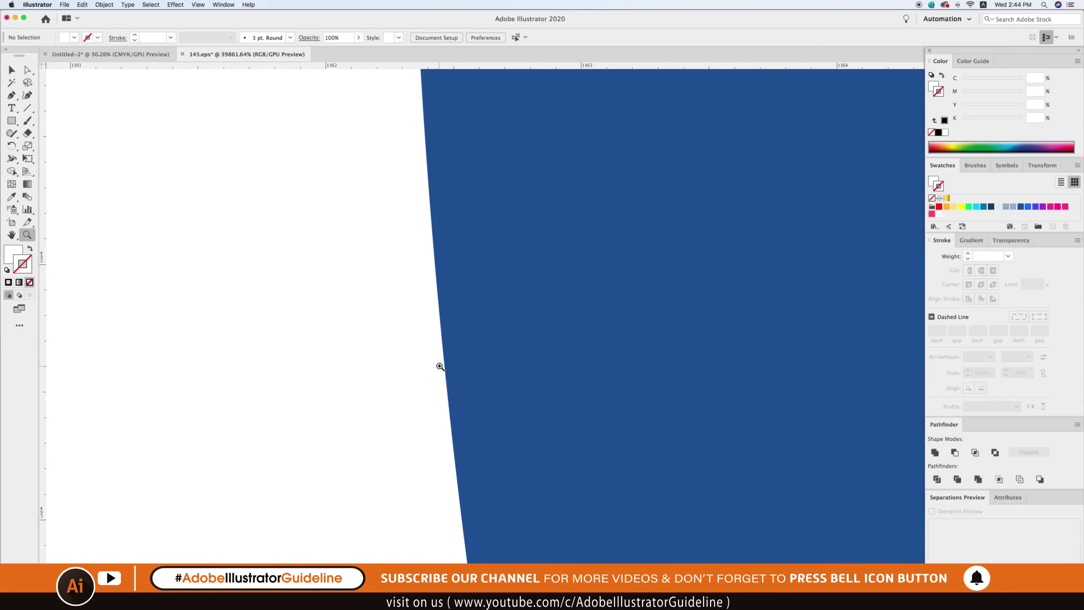
click(489, 384)
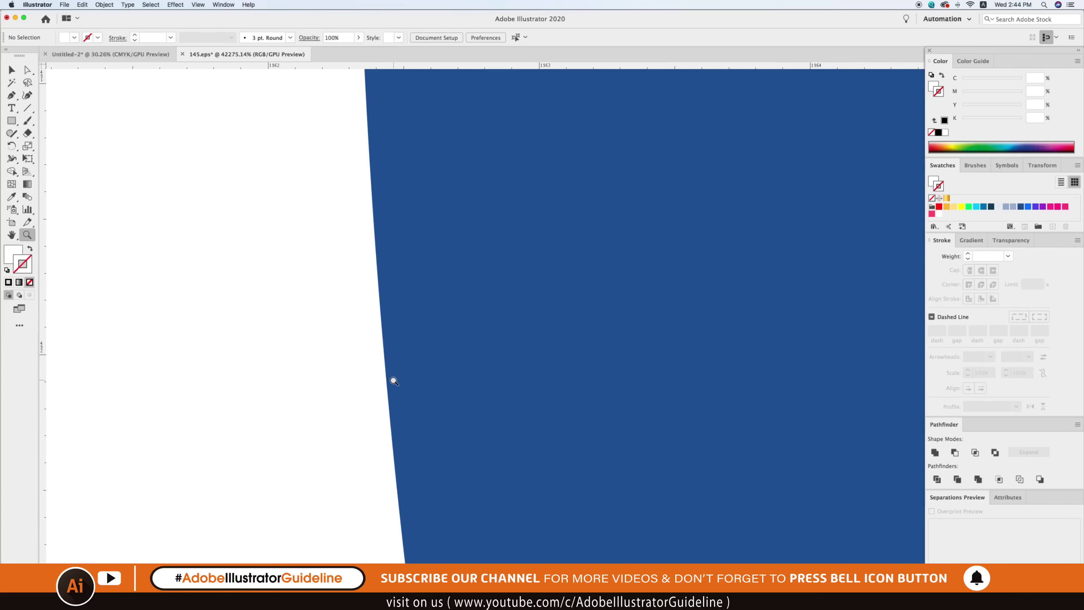
scroll(402, 377, down, 3)
scroll(445, 388, down, 3)
scroll(605, 370, down, 3)
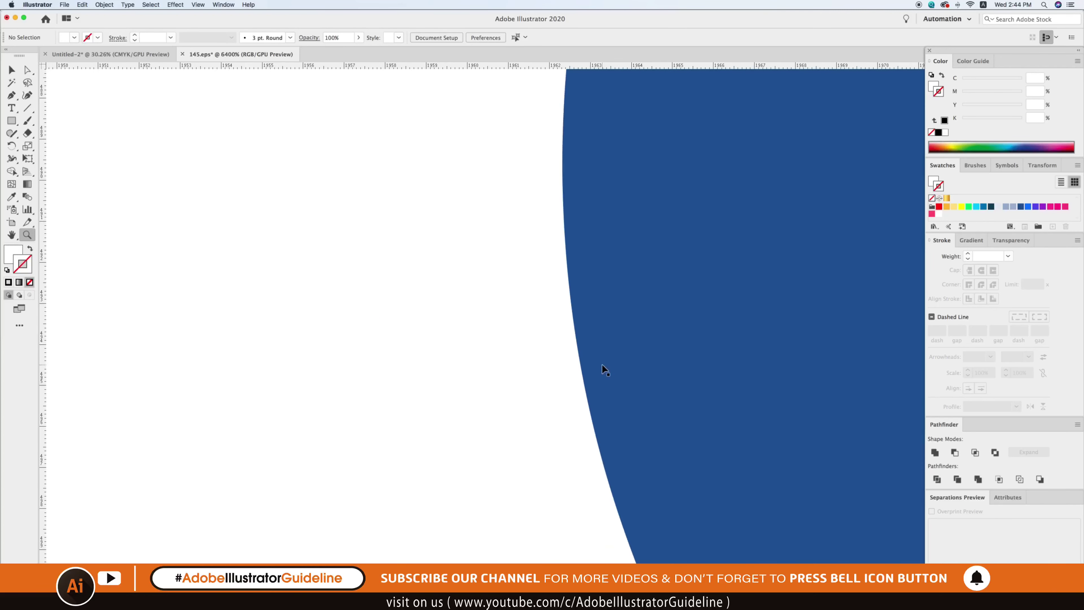
scroll(605, 369, down, 3)
scroll(605, 370, down, 3)
scroll(711, 364, down, 3)
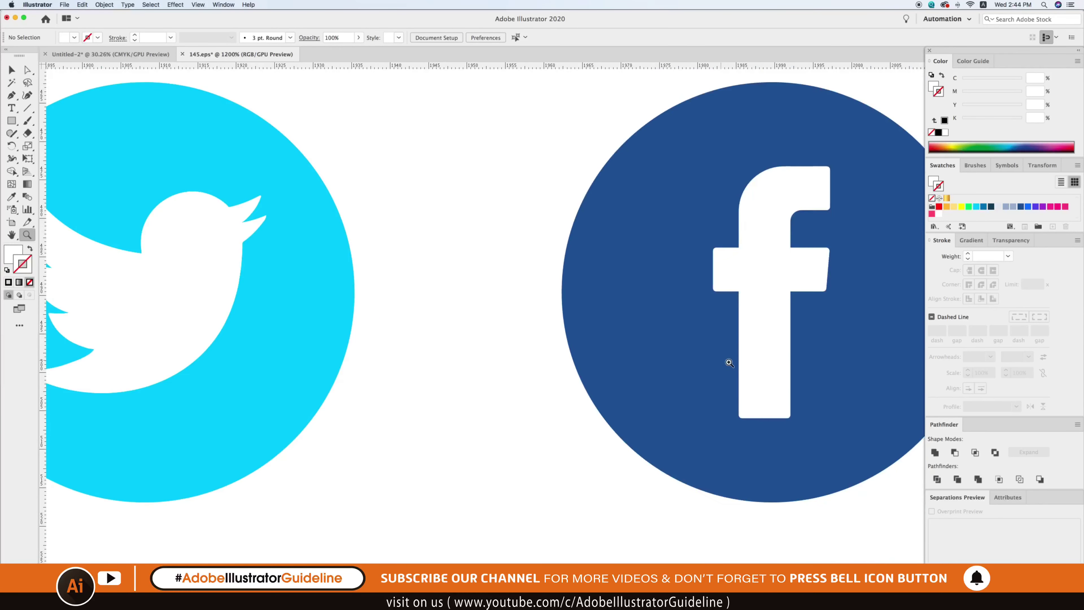
drag(720, 376, 750, 425)
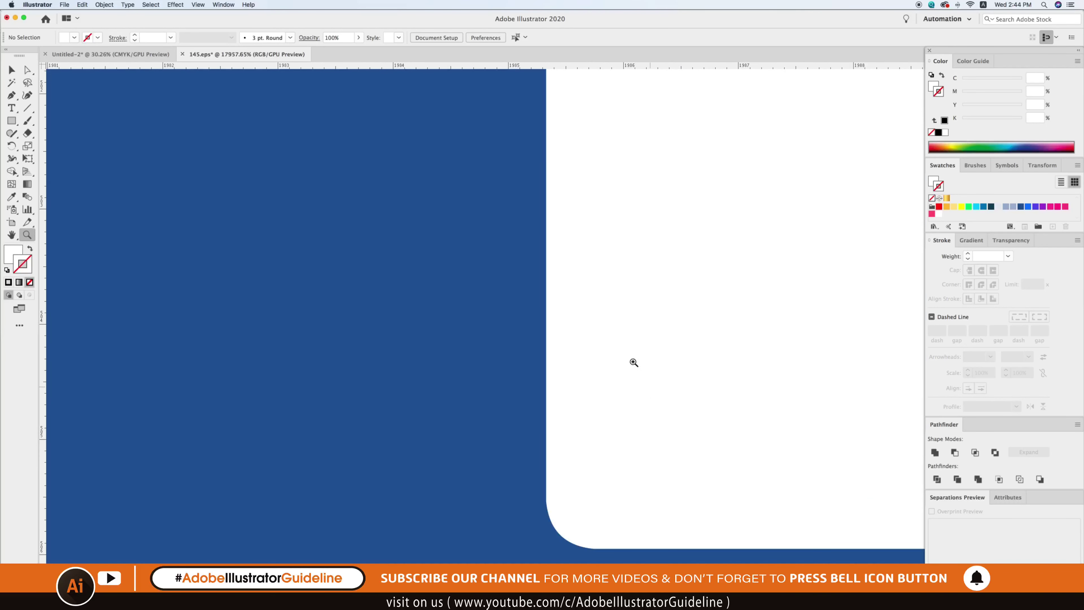
click(559, 284)
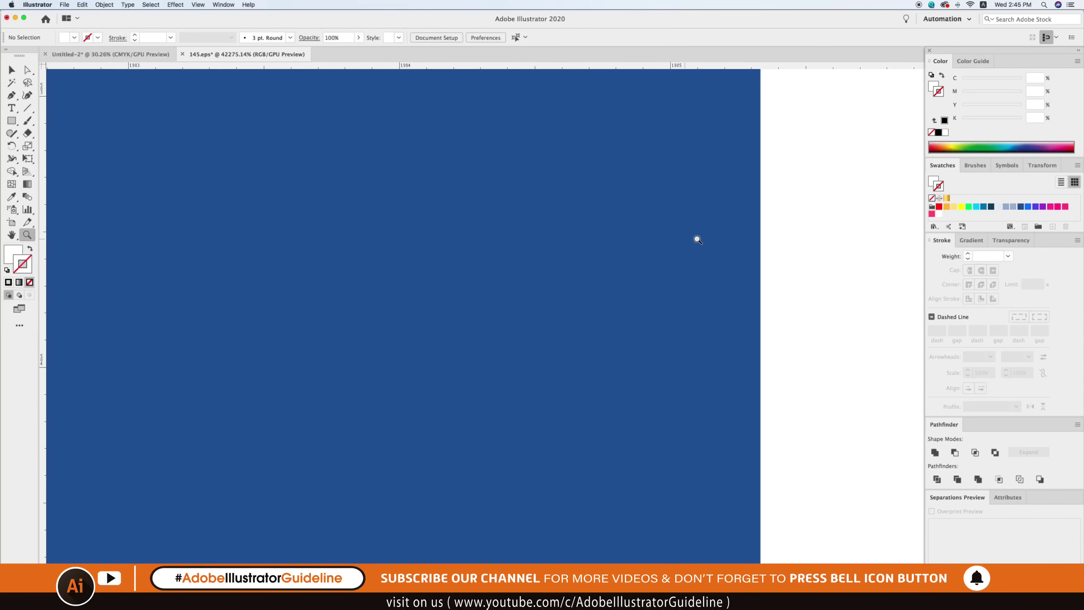
scroll(737, 346, down, 5)
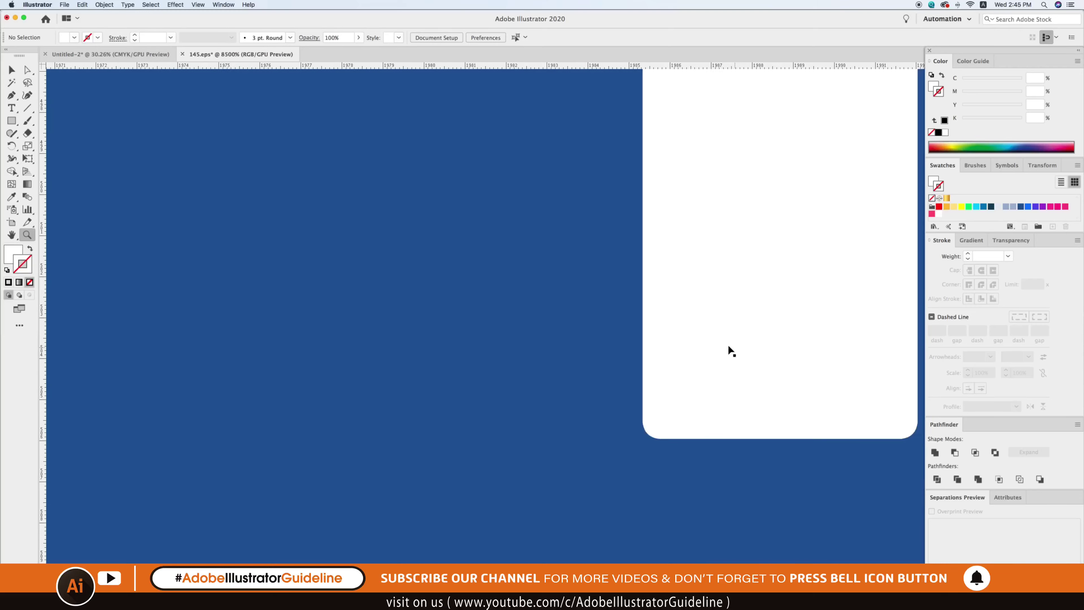
scroll(721, 344, down, 5)
scroll(722, 344, down, 5)
scroll(721, 345, down, 5)
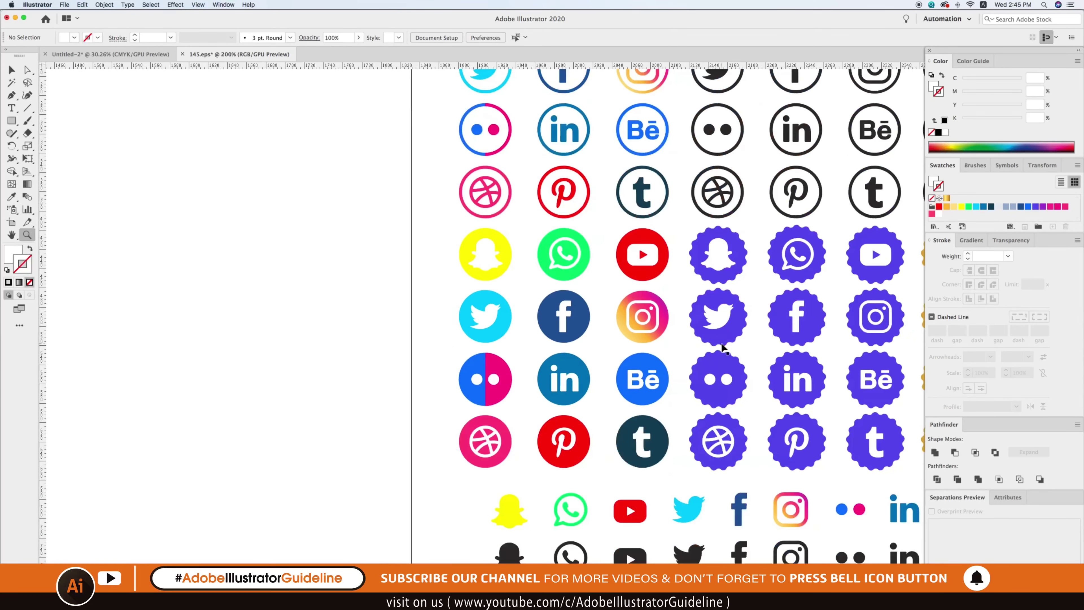
scroll(721, 345, down, 3)
Step: Magnify the Facebook icon's circle edge and f stem to inspect pixelated edges
scroll(722, 344, down, 2)
key(v)
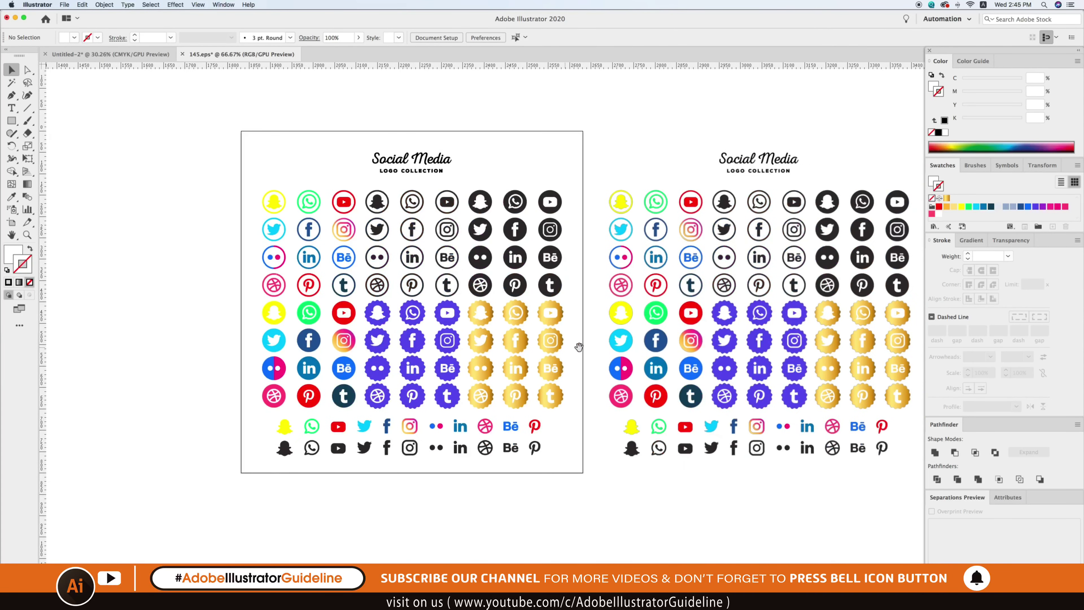
key(z)
drag(640, 325, 683, 363)
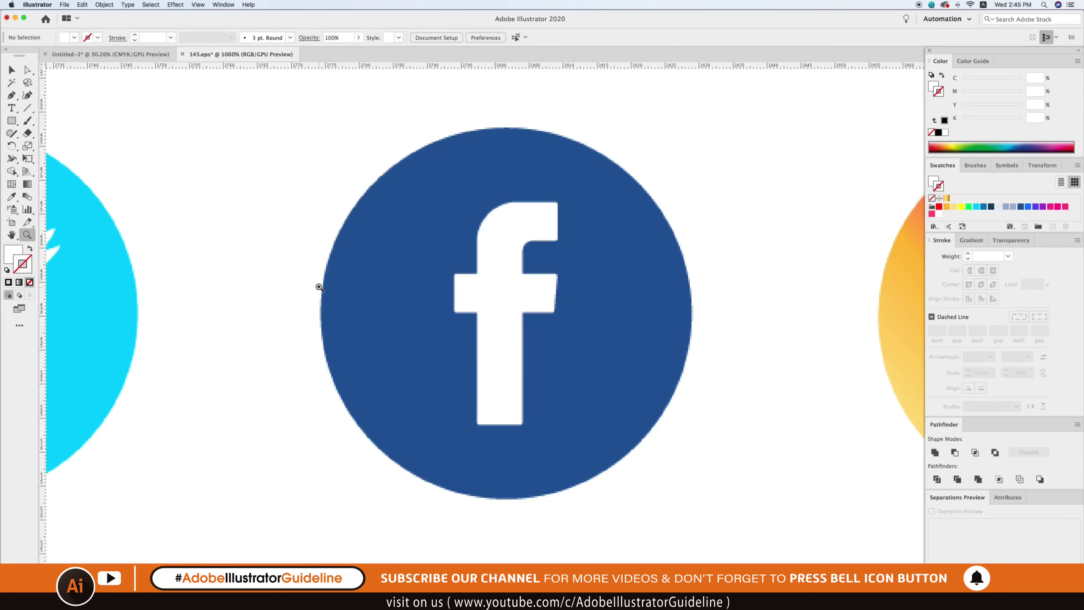
drag(305, 284, 409, 427)
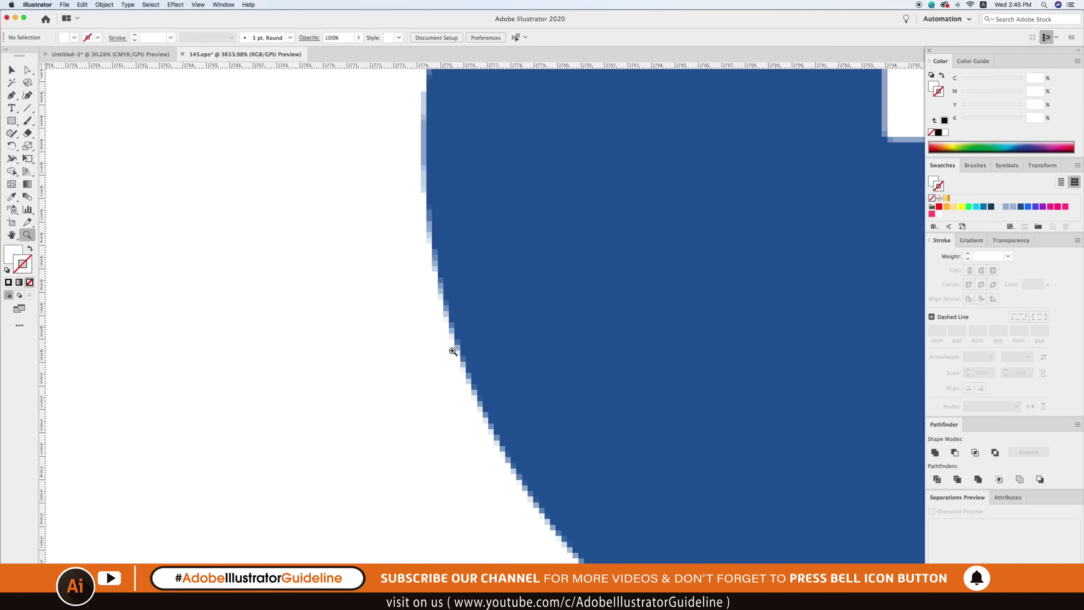
alt+click(481, 399)
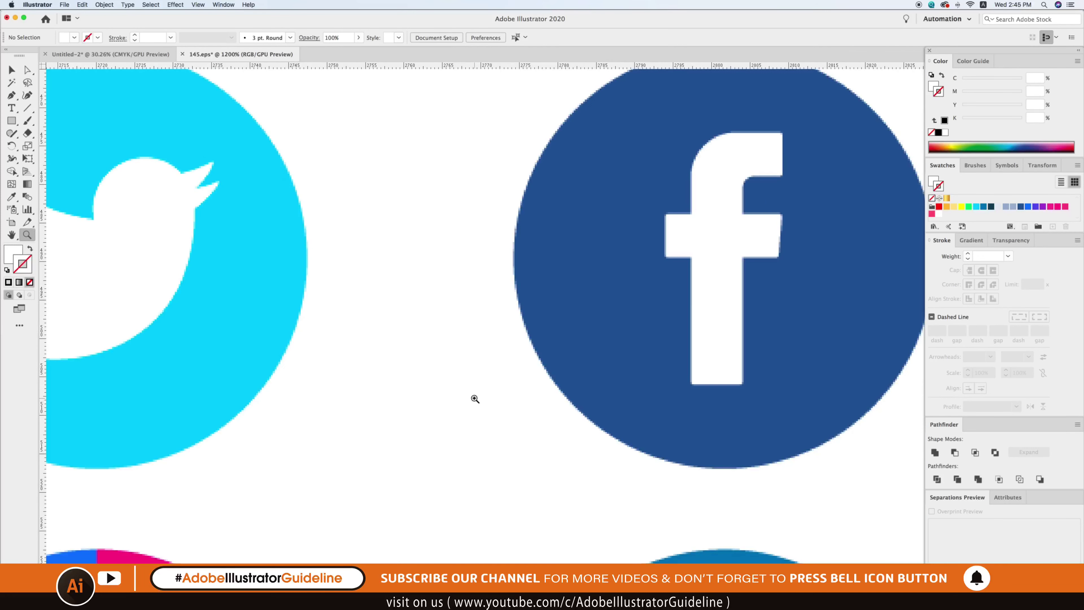
drag(673, 335, 707, 393)
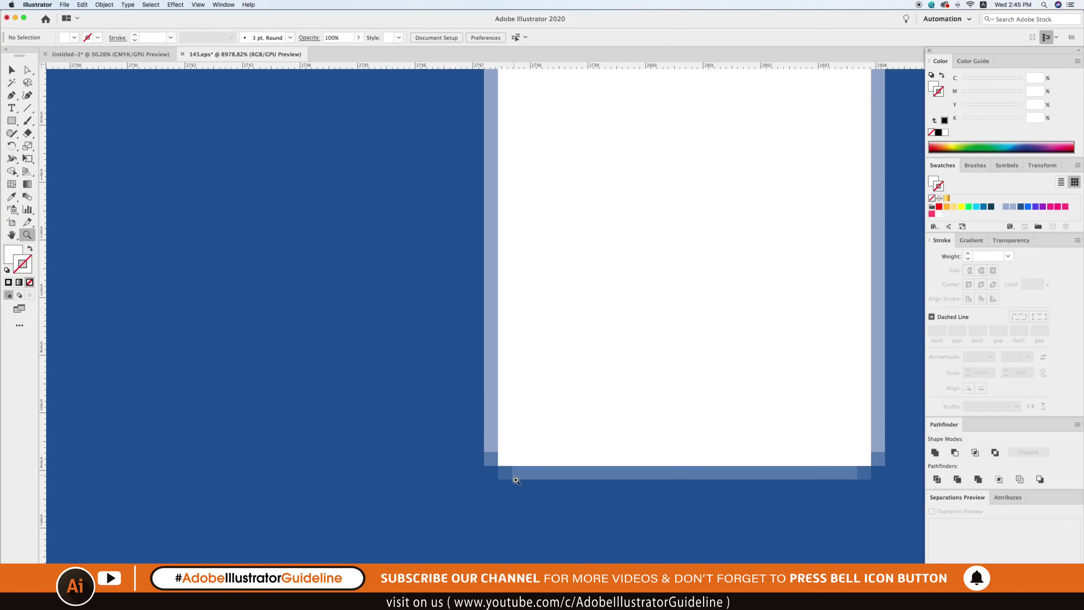
alt+click(532, 475)
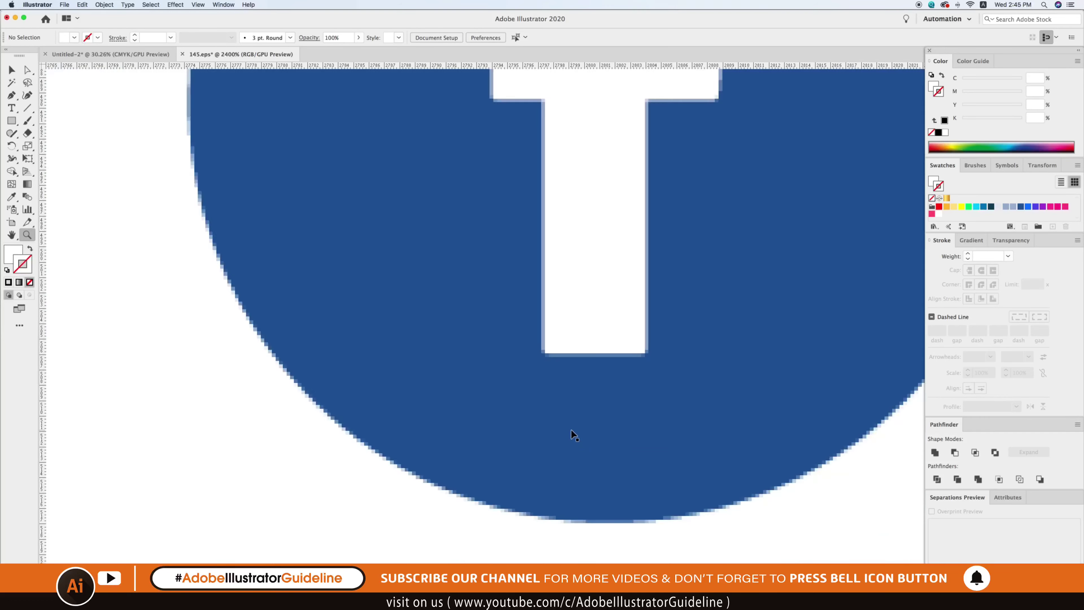
Step: Inspect the Twitter bird's tail up close, then zoom back out to both artboards
alt+click(574, 435)
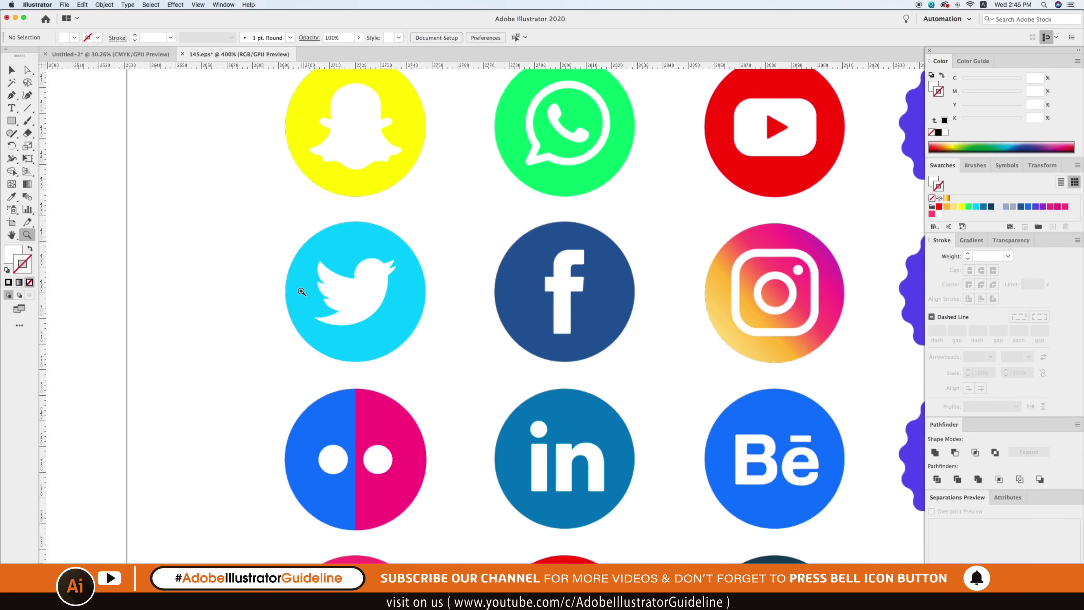
drag(302, 291, 385, 336)
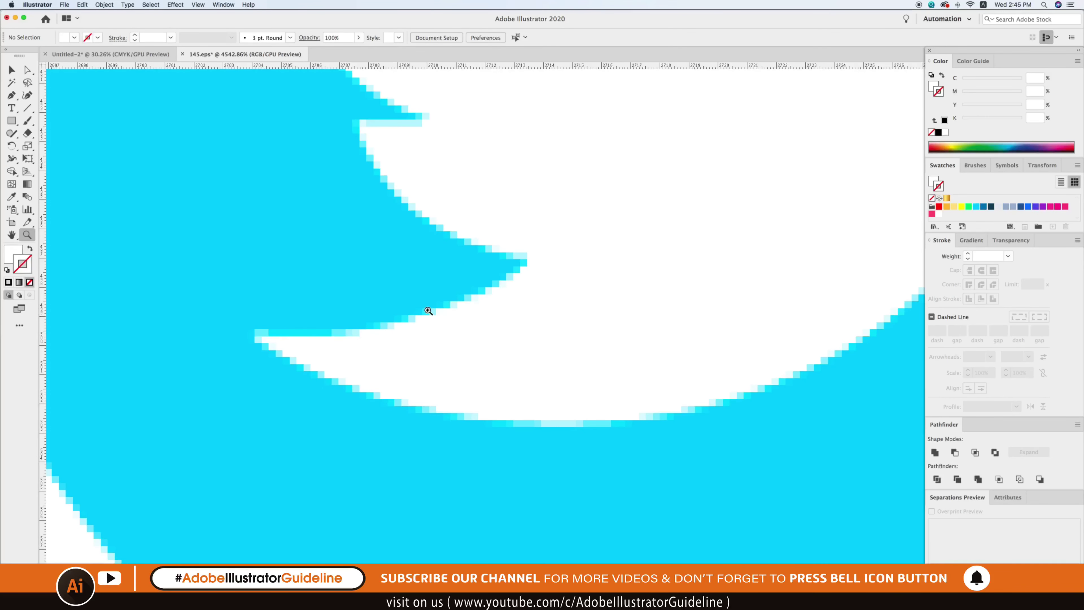
alt+click(516, 312)
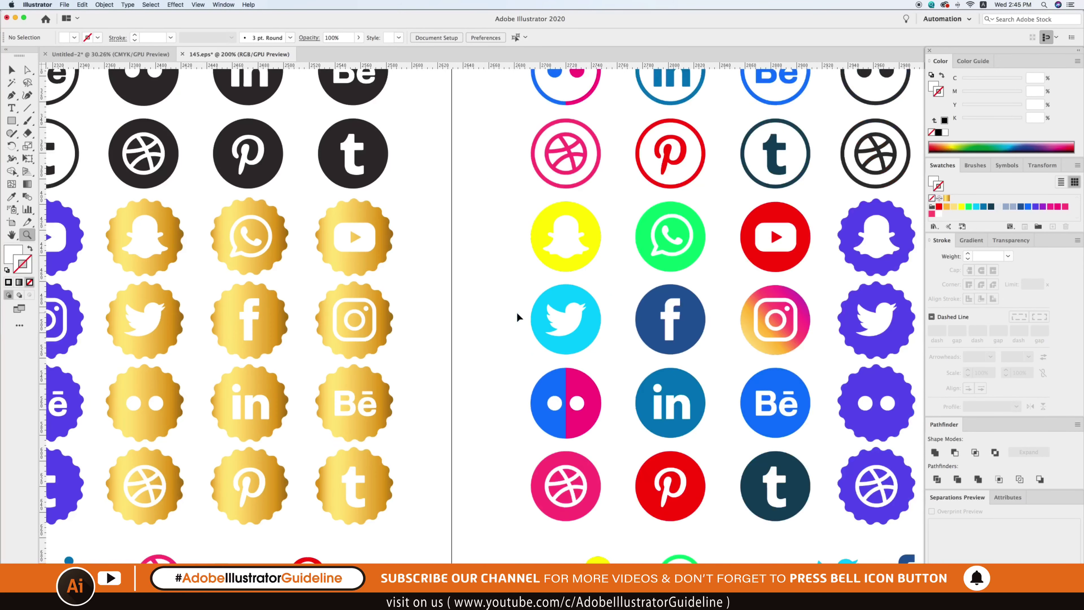
alt+click(516, 311)
alt+click(516, 311)
key(v)
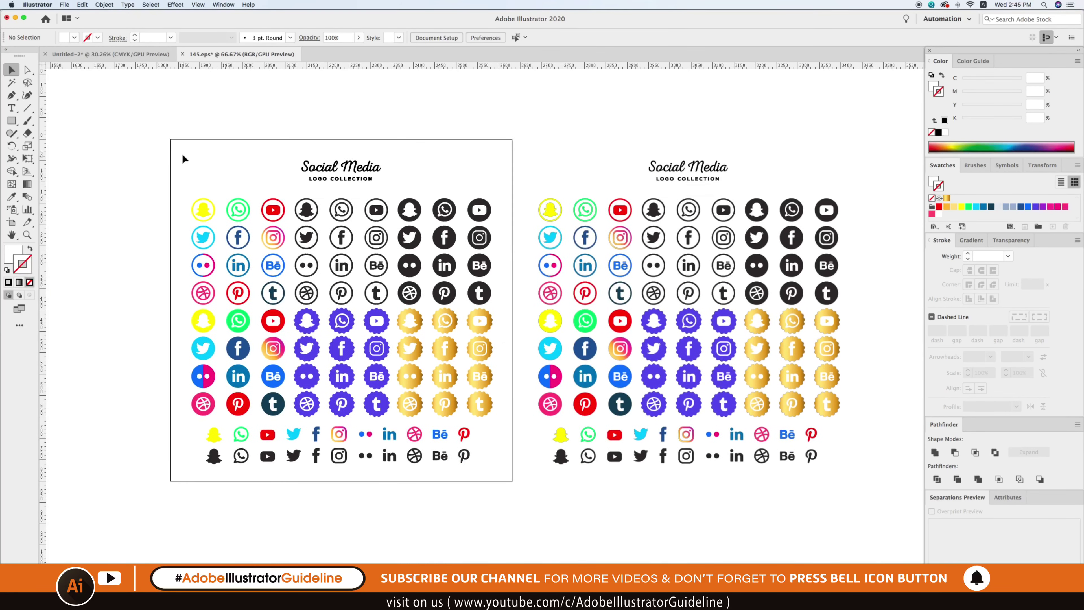
scroll(803, 455, up, 1)
scroll(776, 483, up, 2)
scroll(760, 510, up, 2)
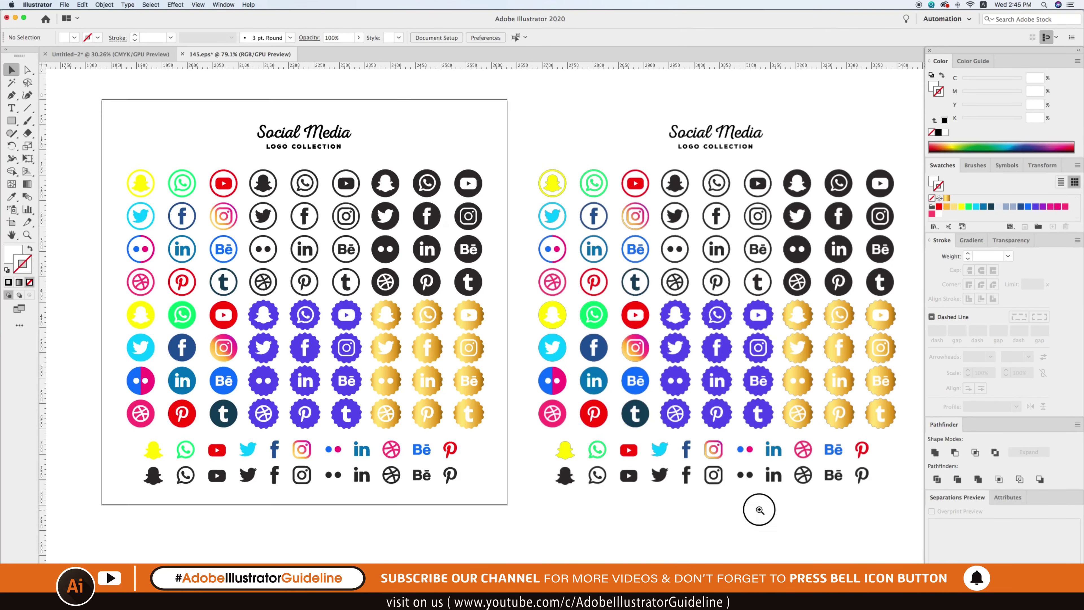
scroll(760, 510, right, 2)
click(539, 385)
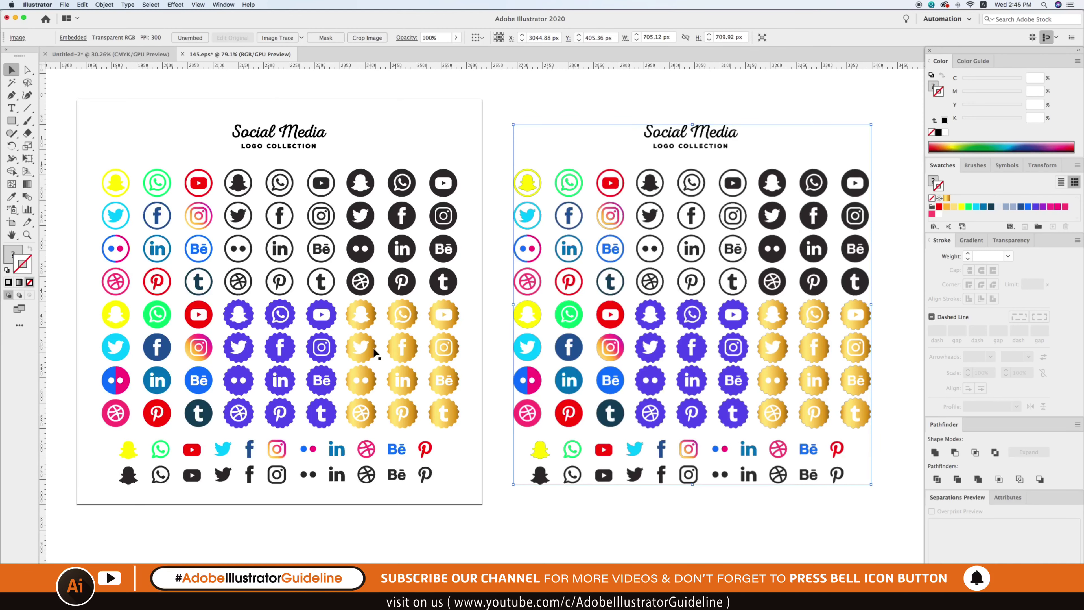
click(438, 349)
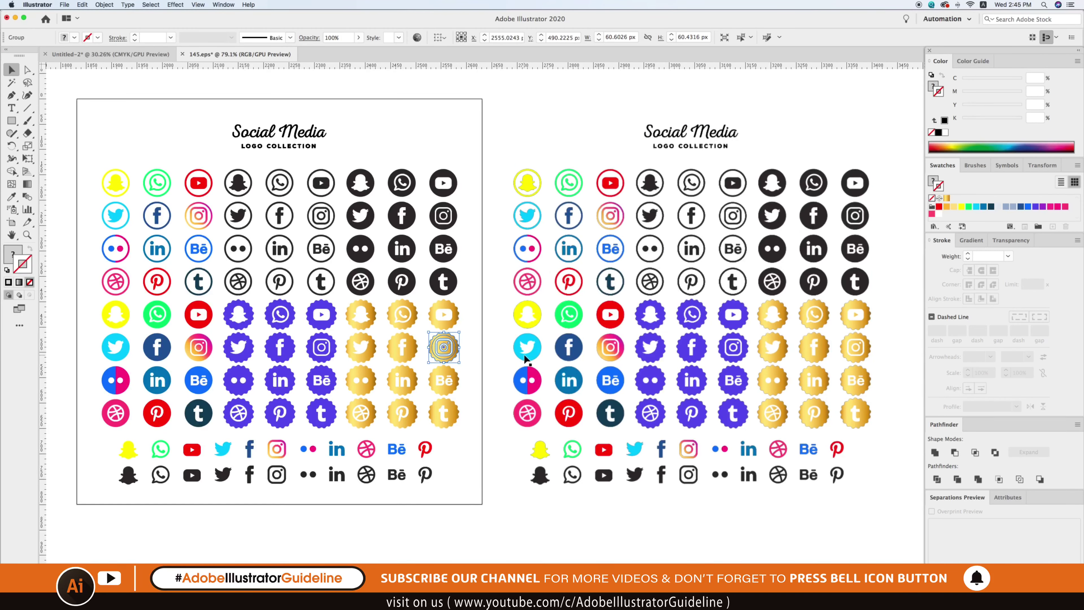
click(588, 503)
scroll(583, 455, down, 2)
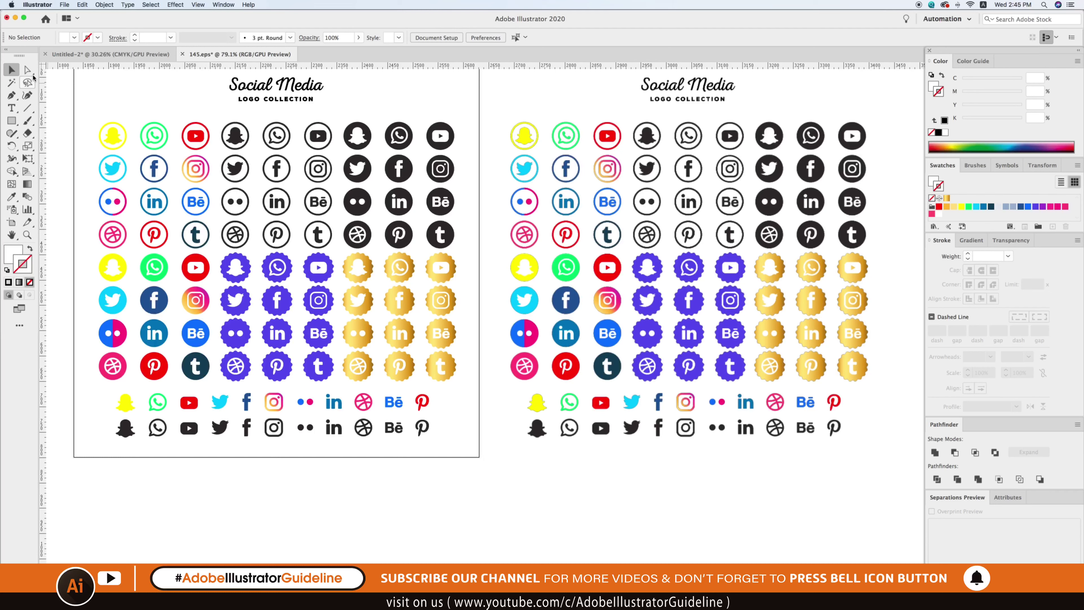
Step: Fill the left sheet's gold Facebook badge with blue
key(a)
click(408, 306)
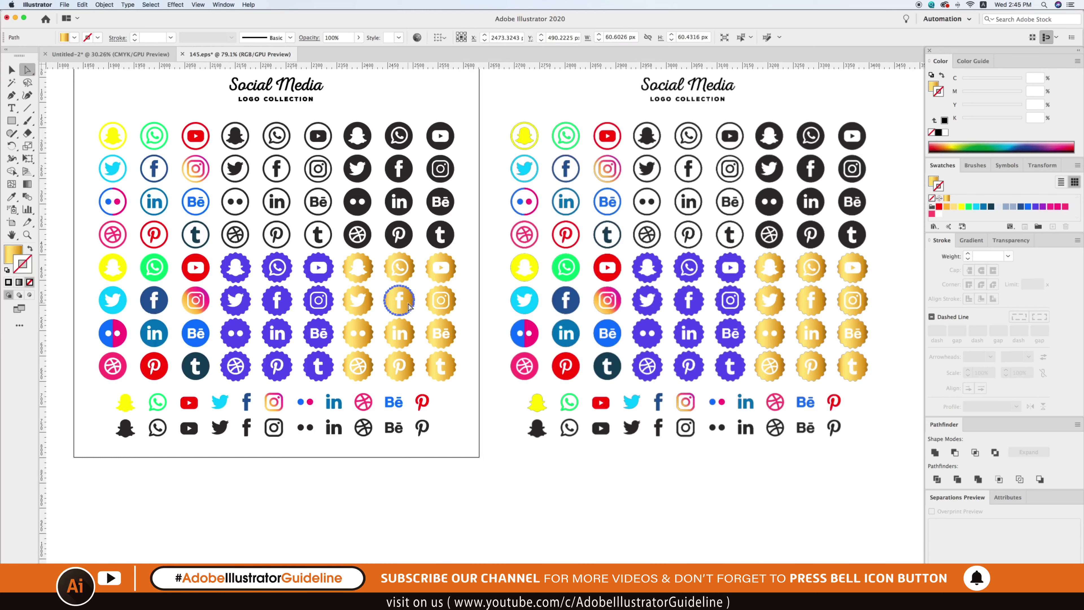
click(935, 86)
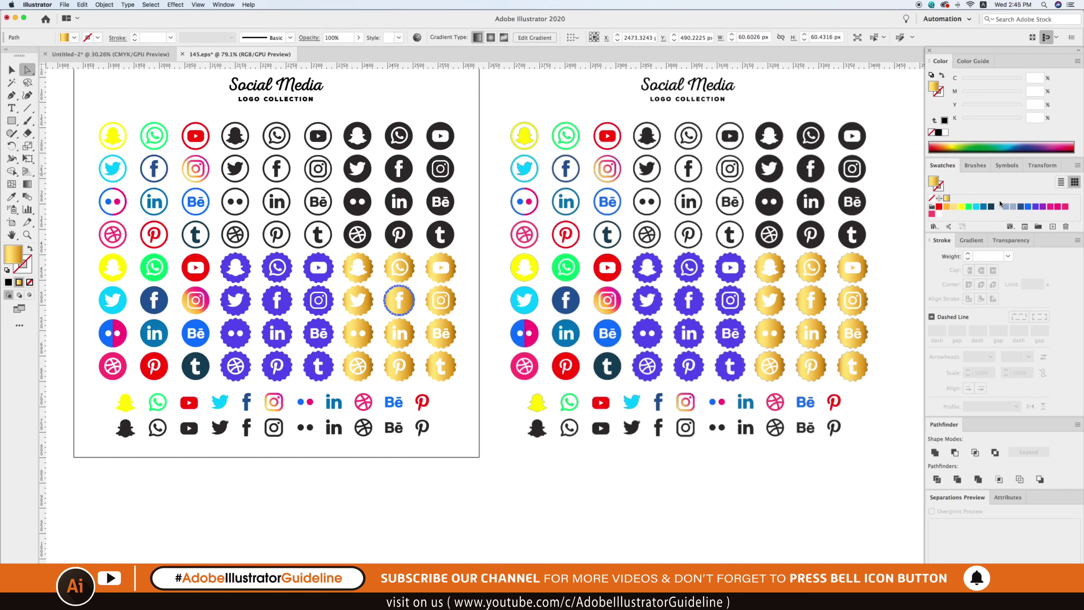
click(984, 208)
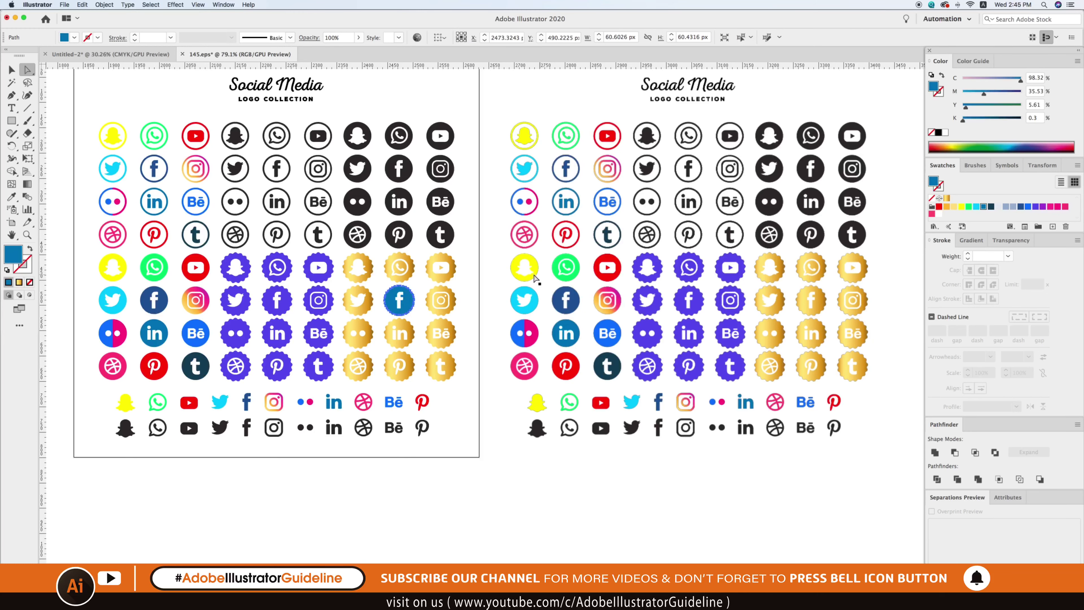
click(432, 534)
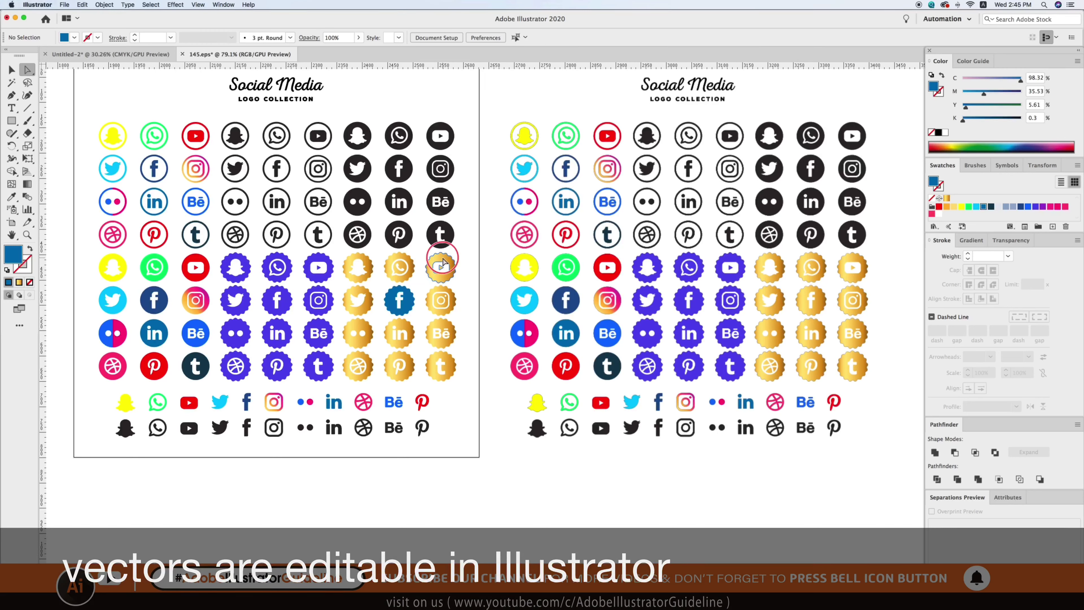
Step: Try red on the YouTube badge, undo it, and ungroup the badge
click(444, 267)
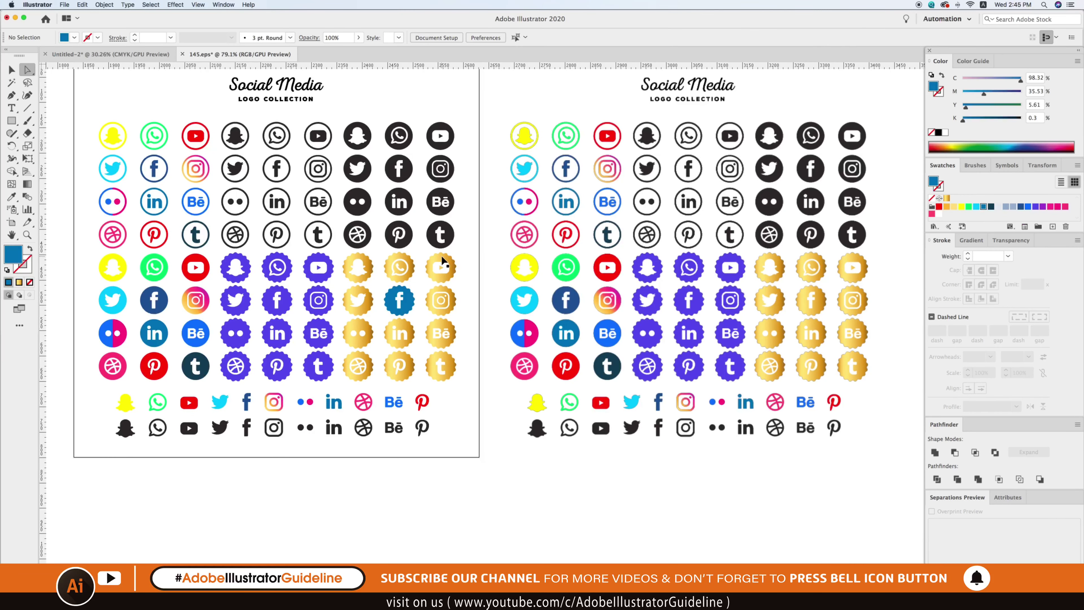
click(938, 208)
key(cmd+z)
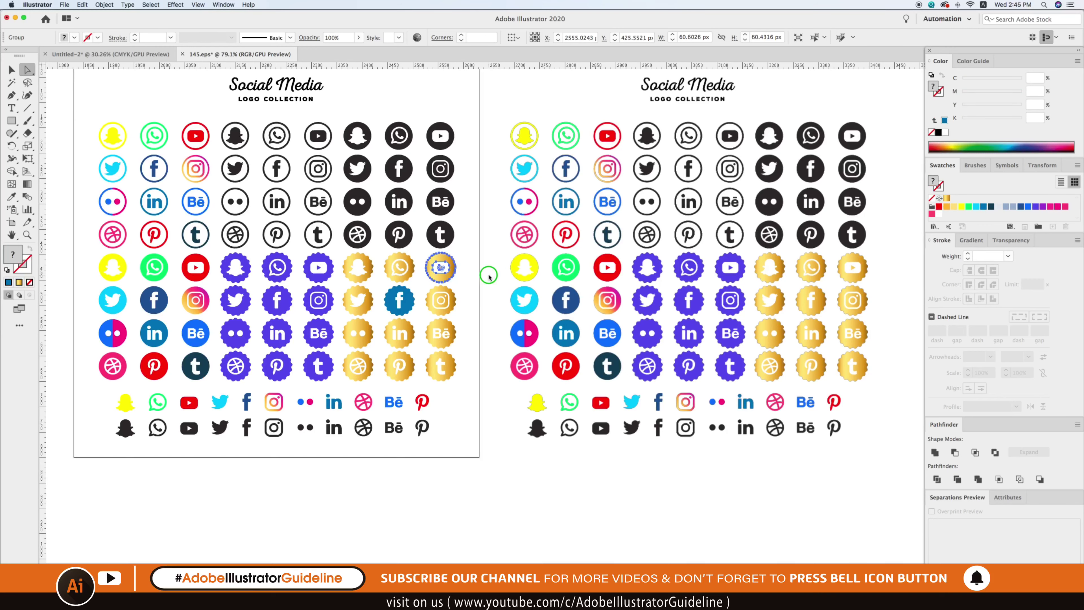
right_click(485, 269)
click(510, 347)
click(475, 262)
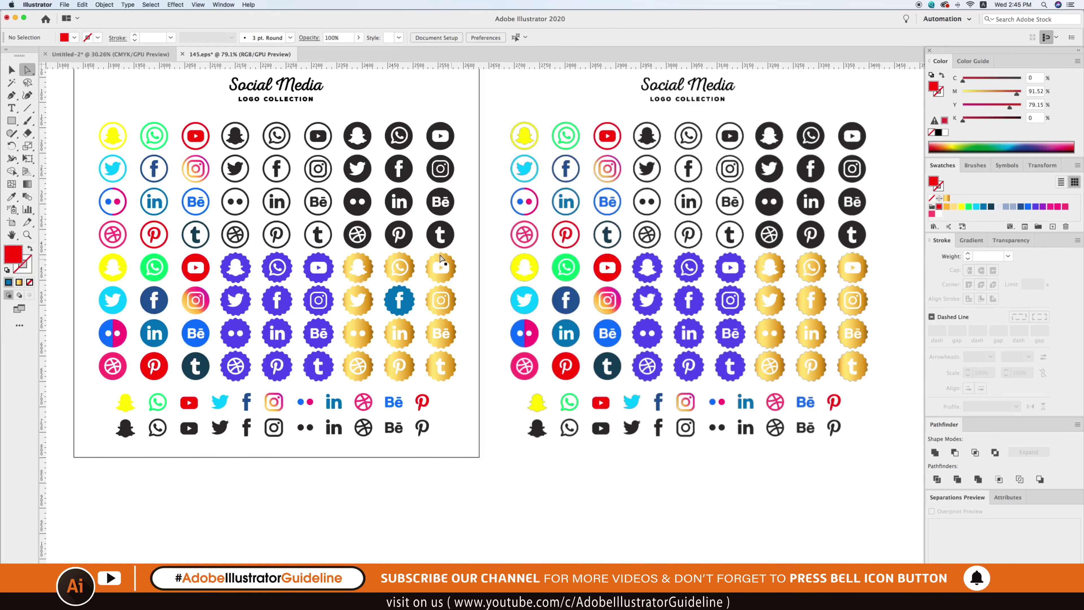
Step: Fill the gold YouTube badge with cyan
key(z)
click(443, 352)
key(v)
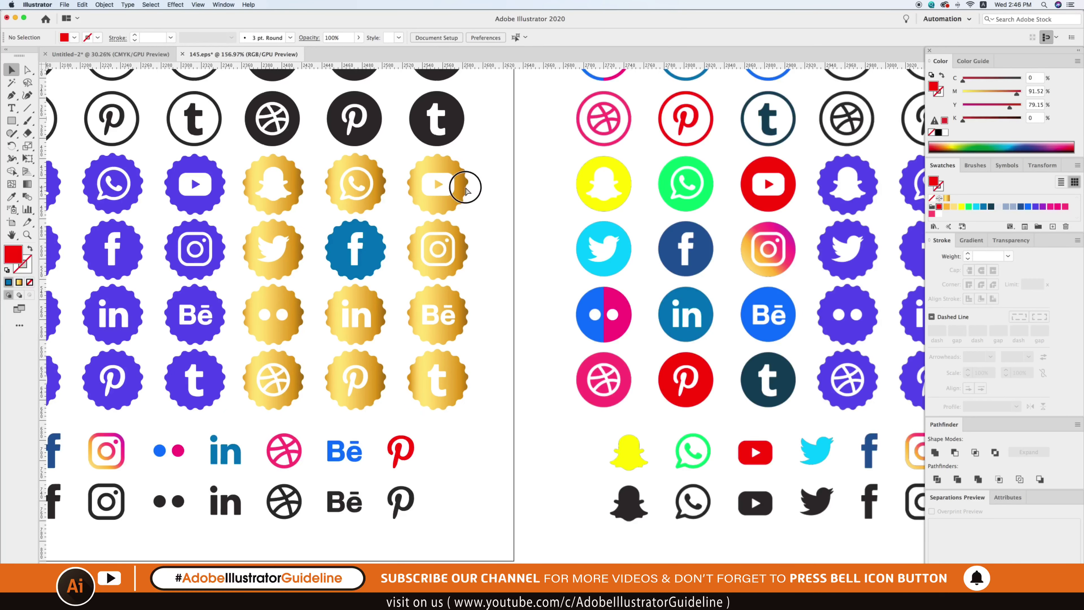
click(463, 184)
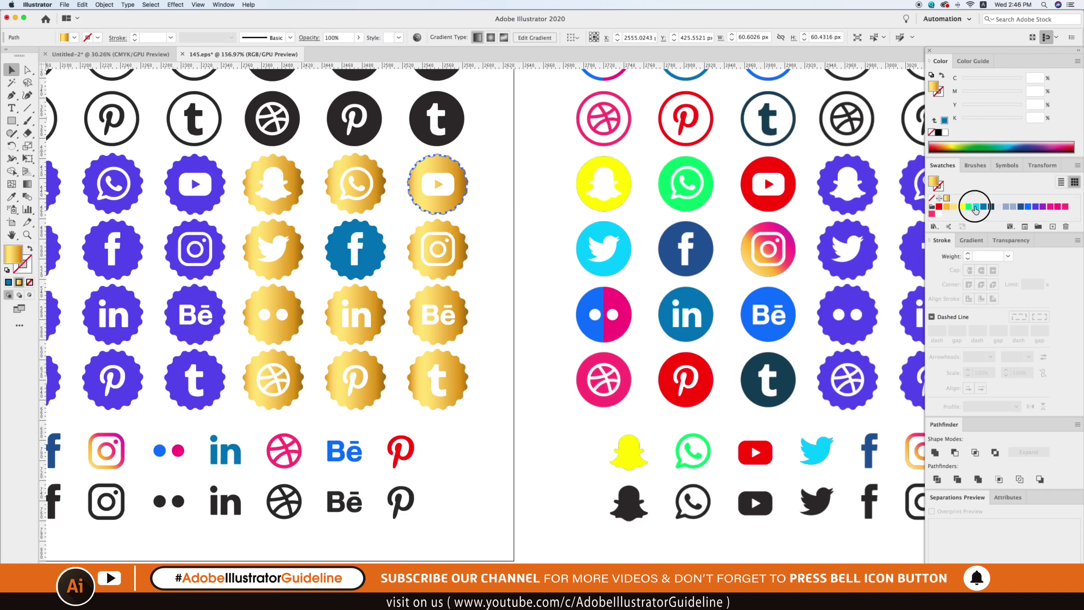
click(976, 207)
click(491, 197)
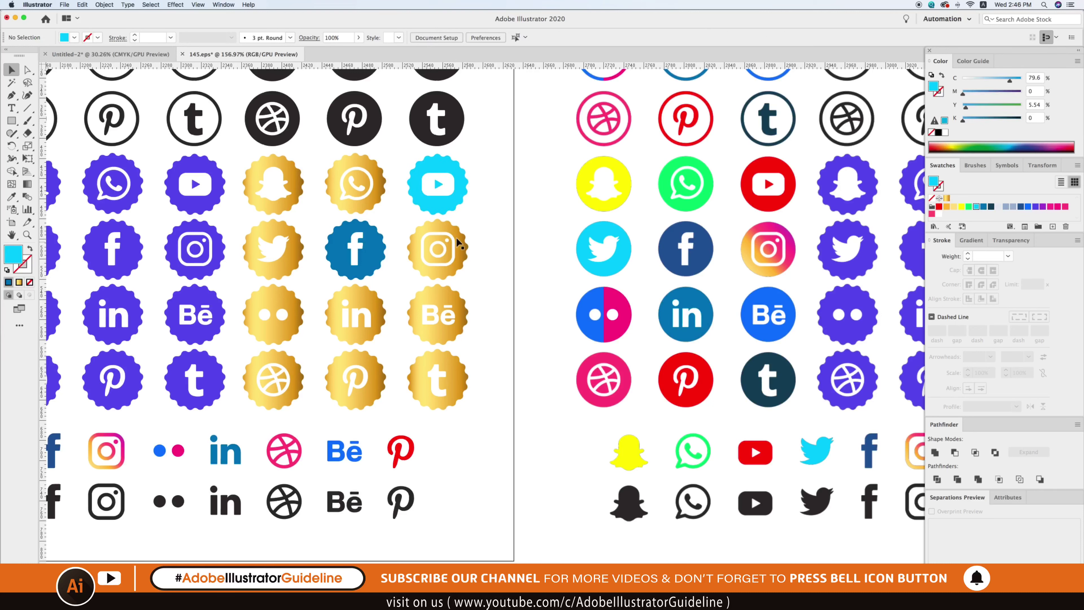
Step: Ungroup the WhatsApp badge and select its white glyph
click(362, 188)
right_click(362, 188)
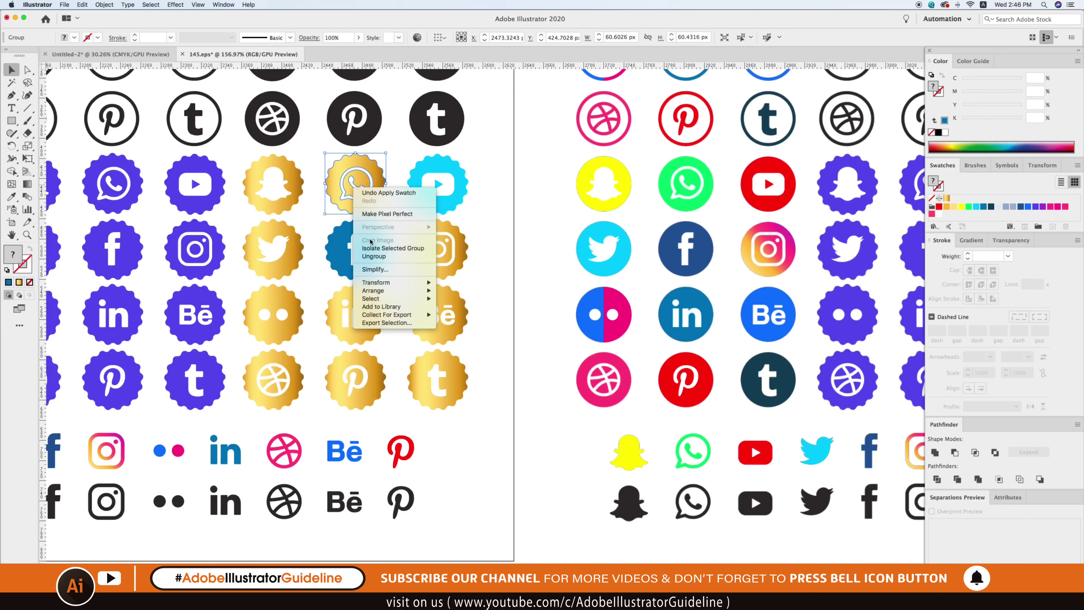
click(375, 257)
click(358, 192)
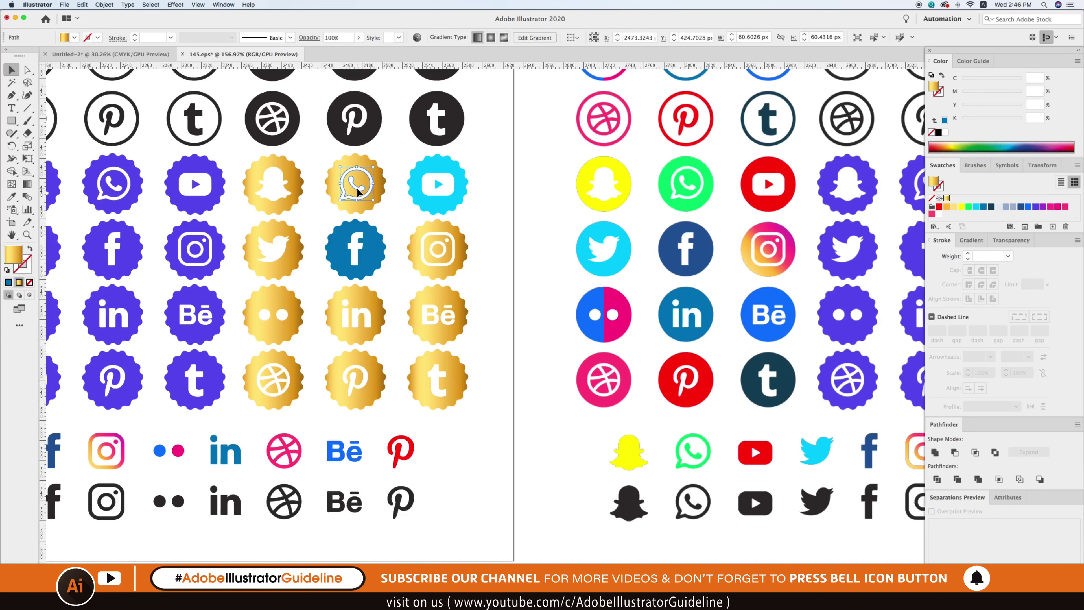
click(358, 192)
Step: Color the WhatsApp glyph purple after briefly trying yellow
click(957, 207)
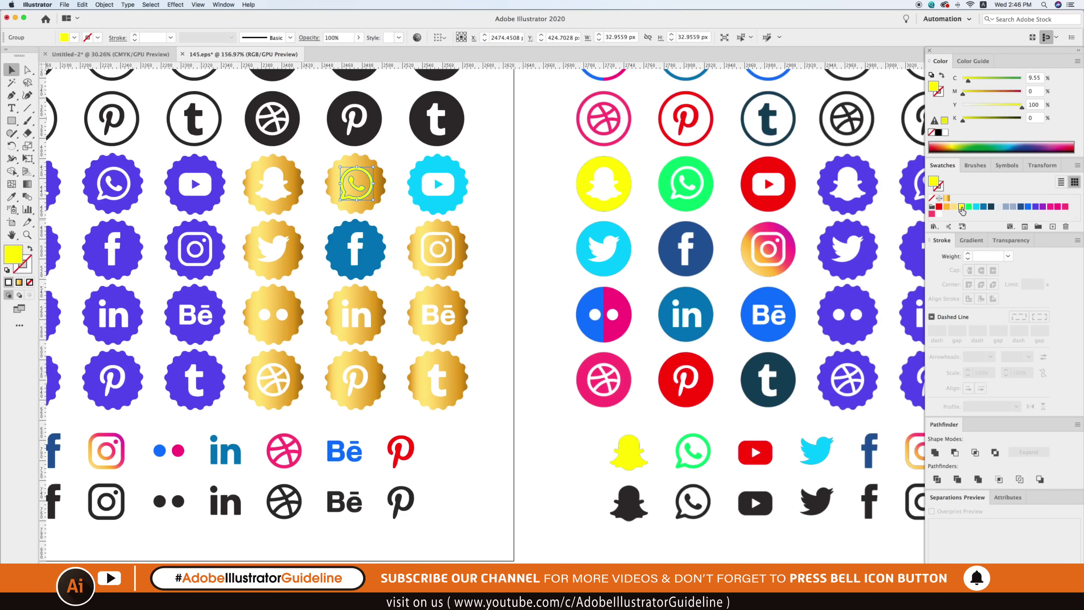
click(1041, 207)
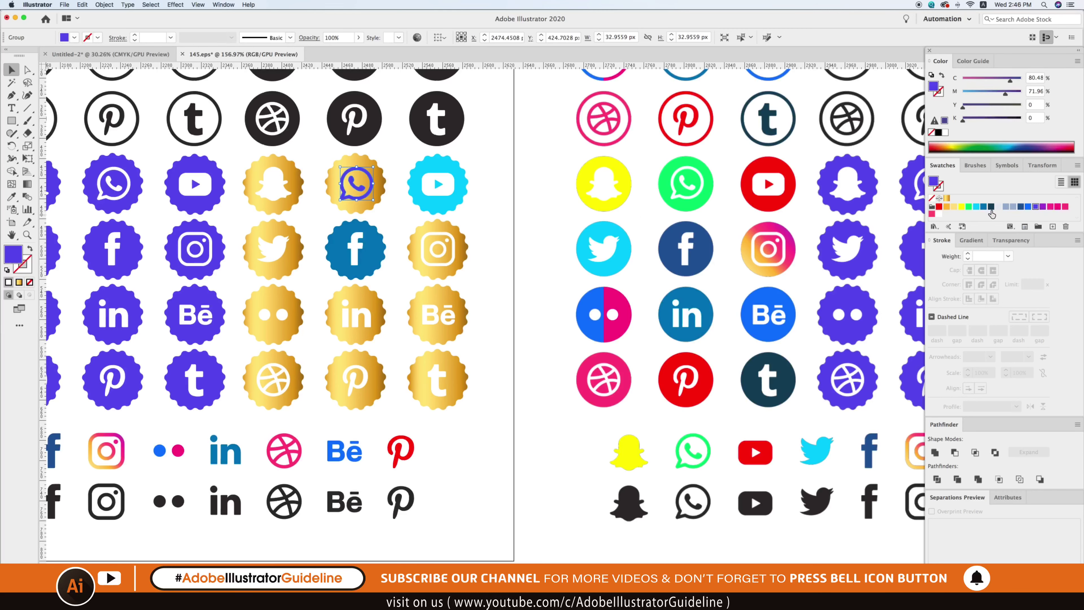
click(514, 198)
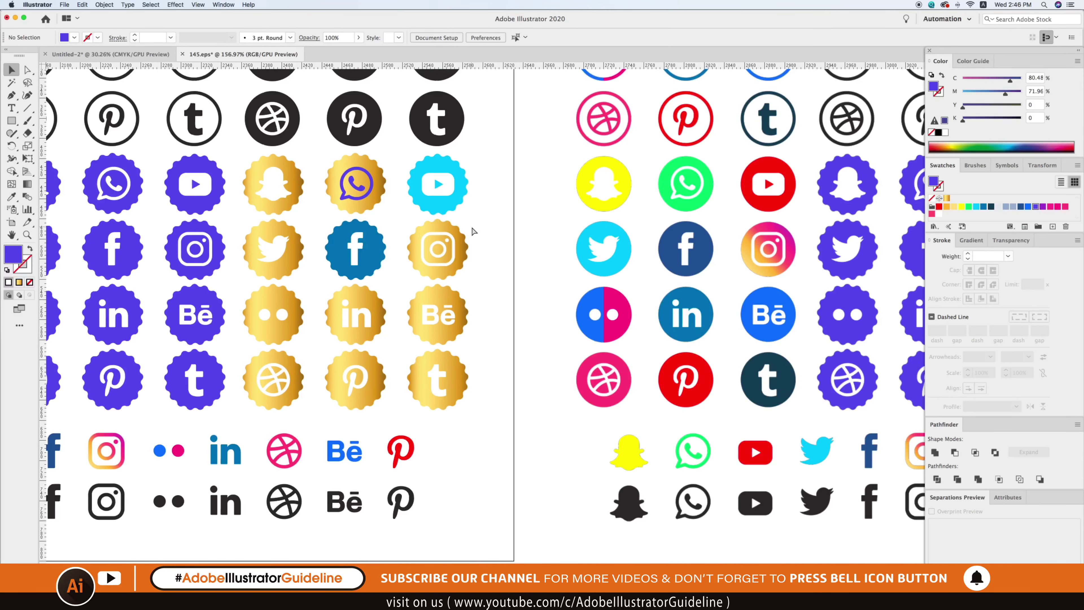
key(ctrl+minus)
key(ctrl+minus)
key(ctrl+minus)
Step: Select the embedded image on the right sheet and check its context options
key(z)
scroll(852, 392, up, 3)
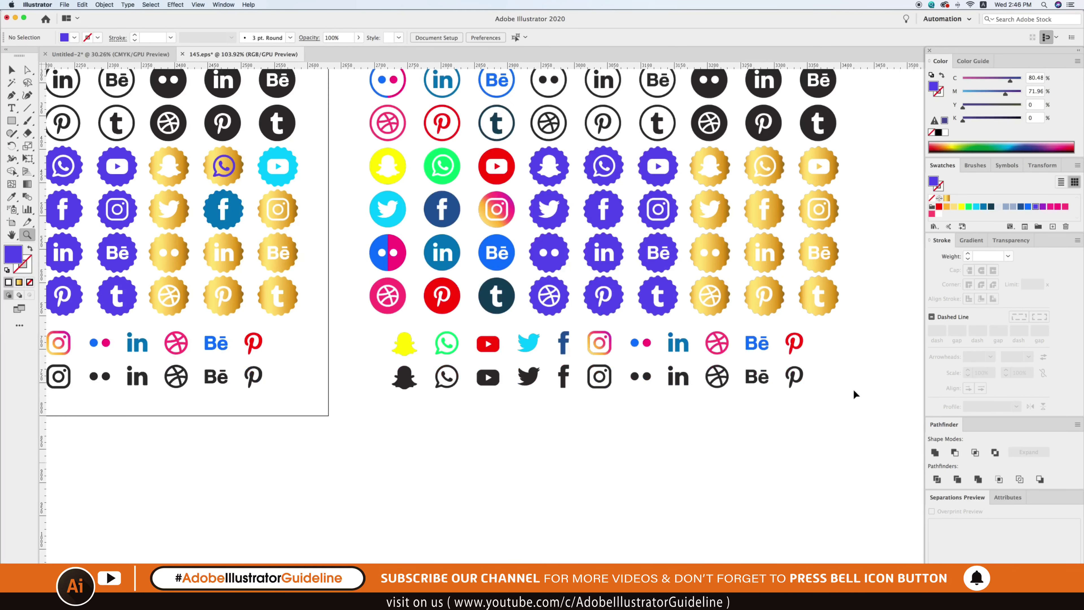
key(v)
click(832, 195)
right_click(830, 198)
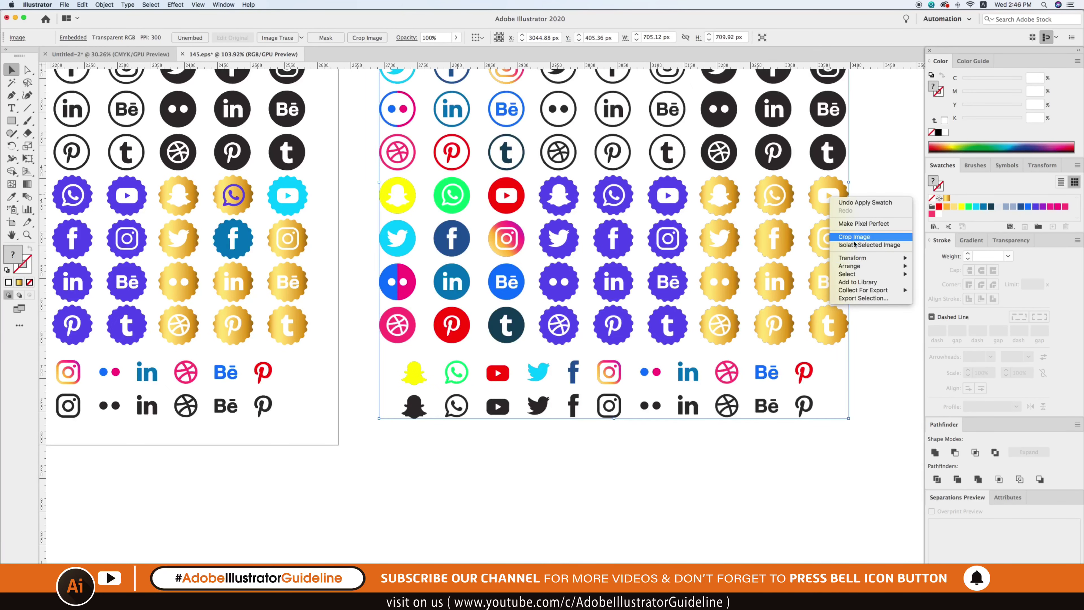
click(847, 194)
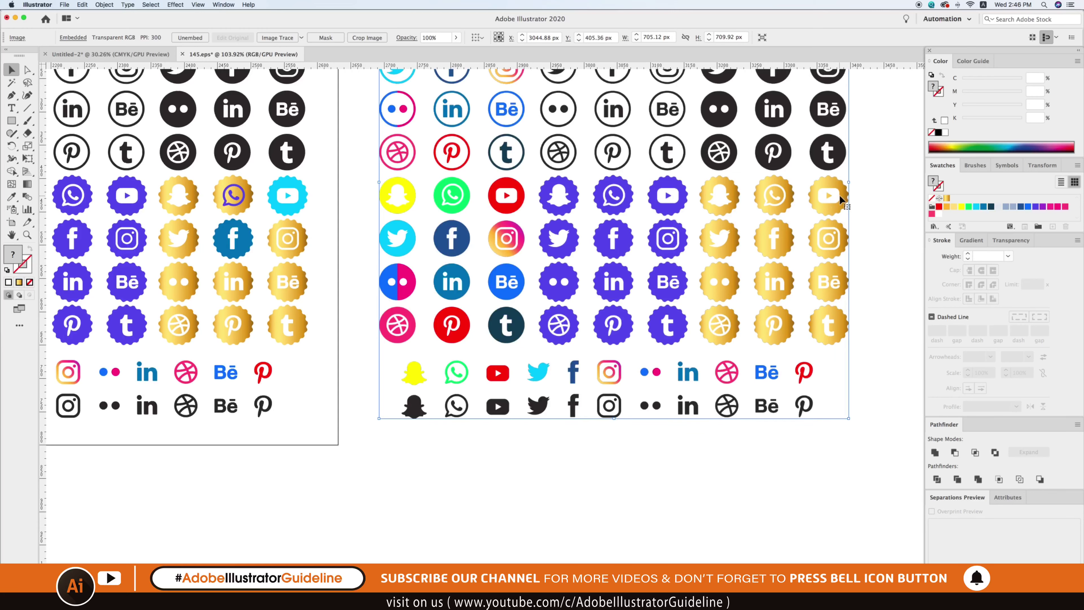
key(ctrl+shift+a)
Step: Select the duplicate artwork on the right artboard and delete it
scroll(419, 256, left, 3)
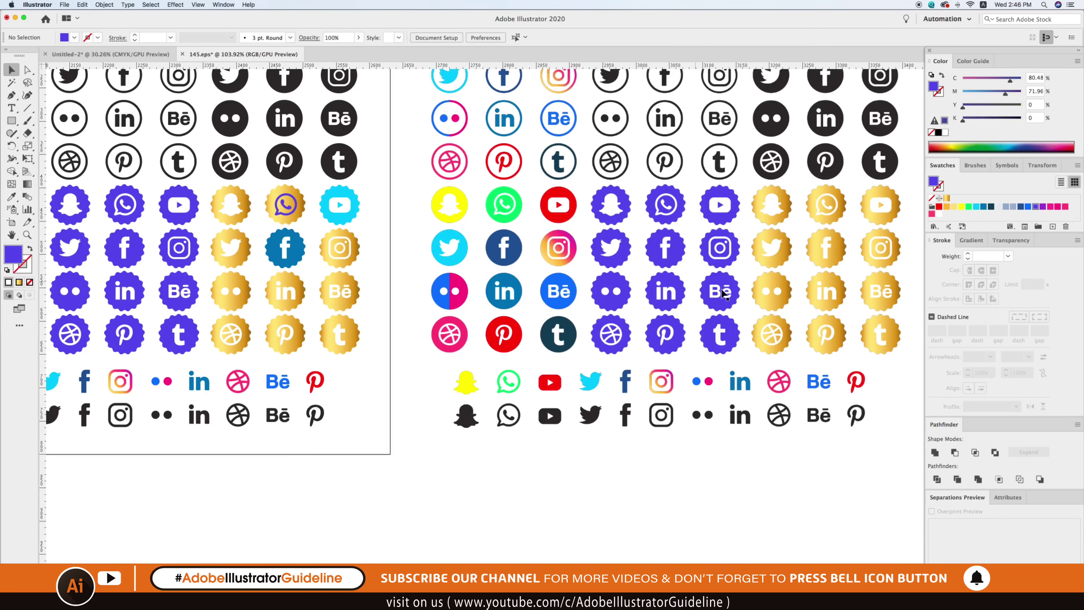
key(ctrl+1)
key(ctrl+minus)
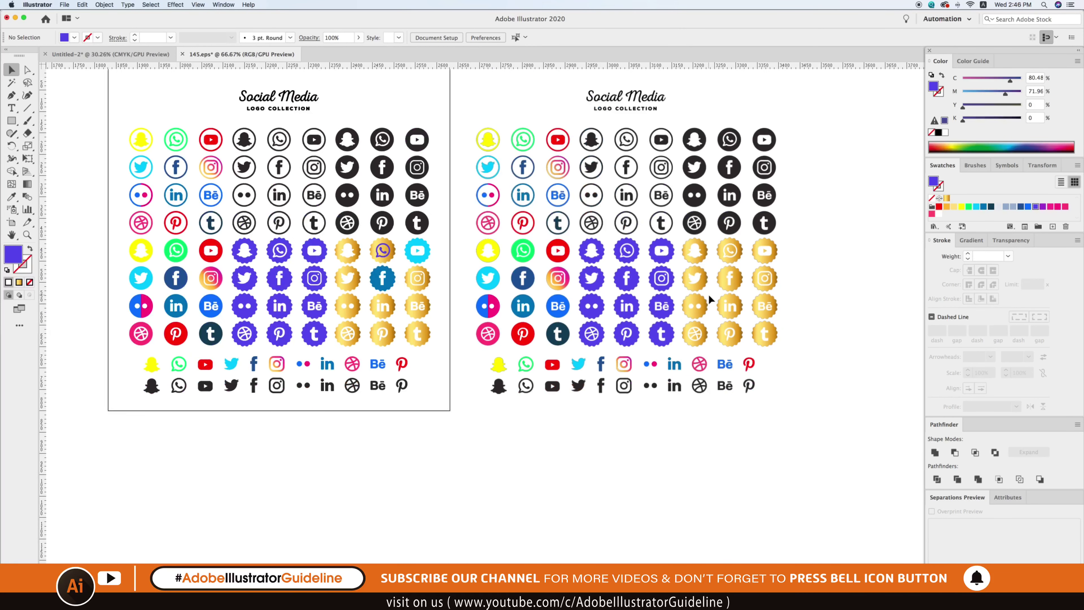
scroll(337, 282, up, 1)
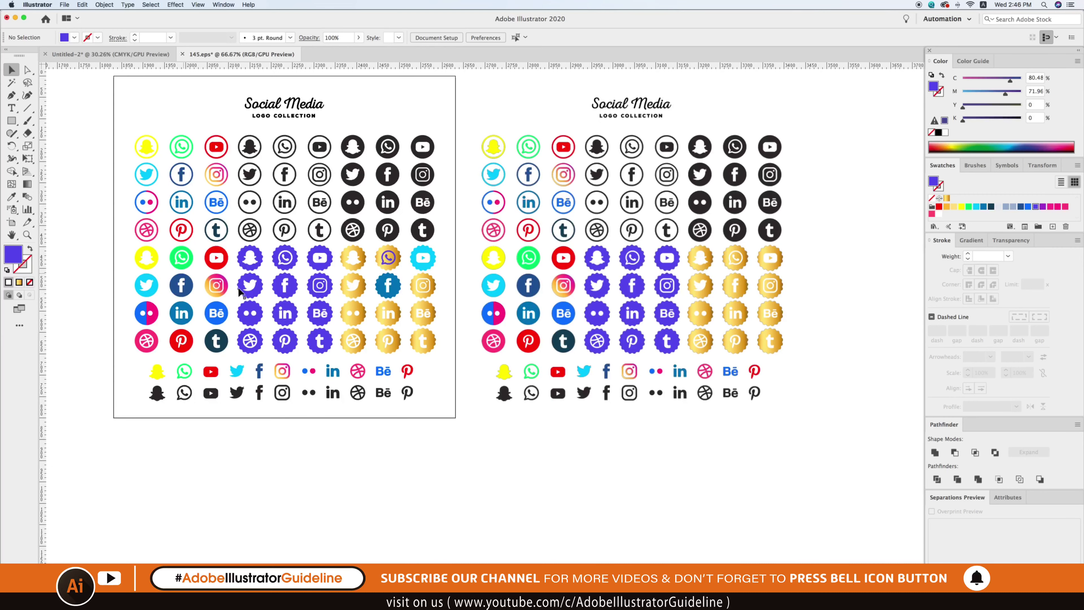
click(433, 314)
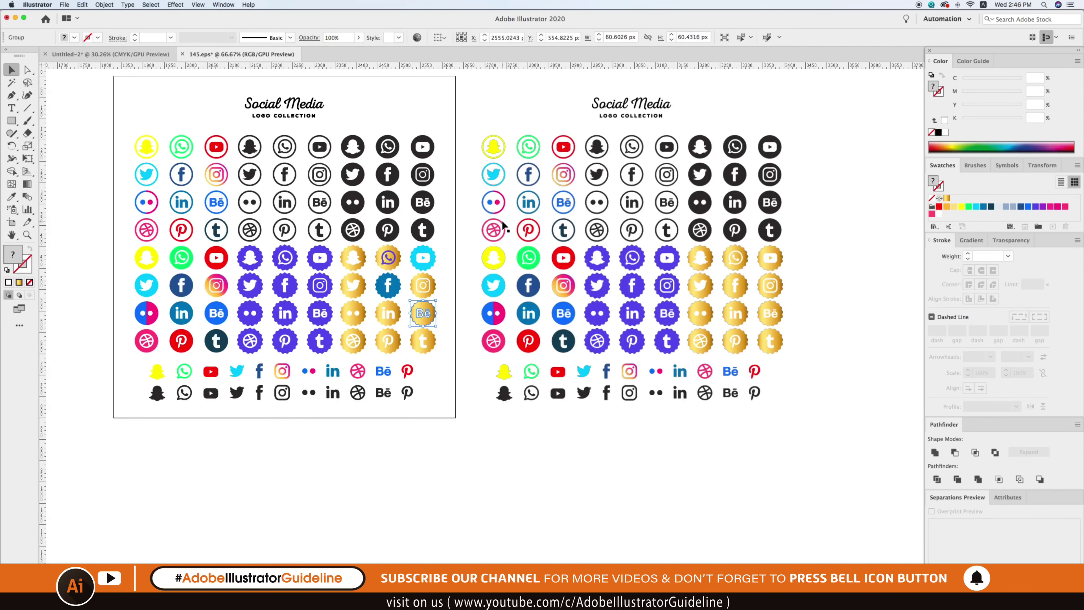
click(499, 208)
key(Delete)
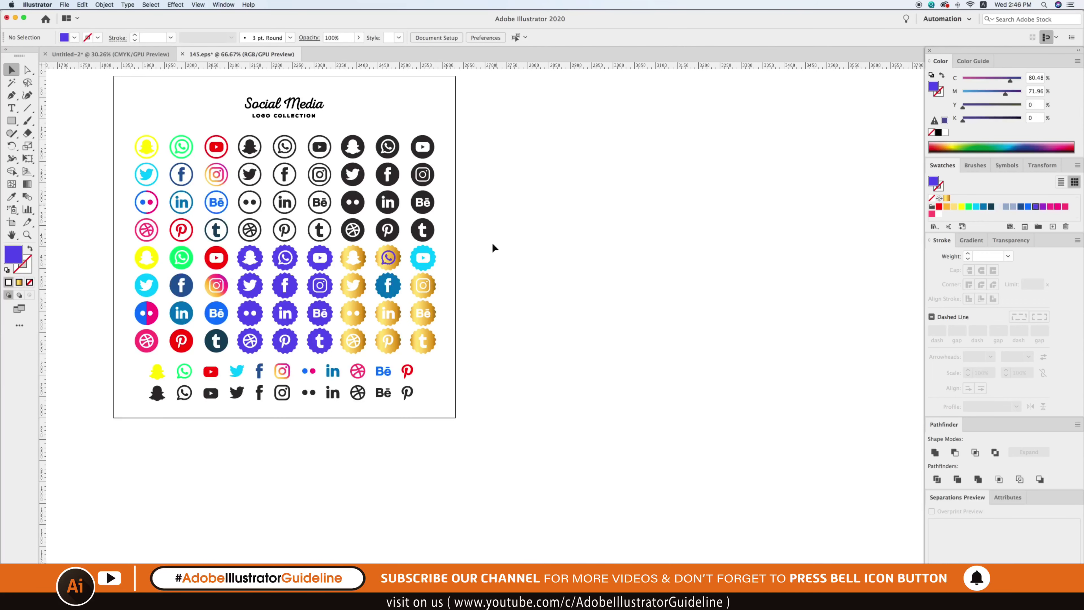
Step: Zoom in on the lower-right gold icons and test-select the Behance icon
key(z)
drag(493, 386, 656, 399)
key(v)
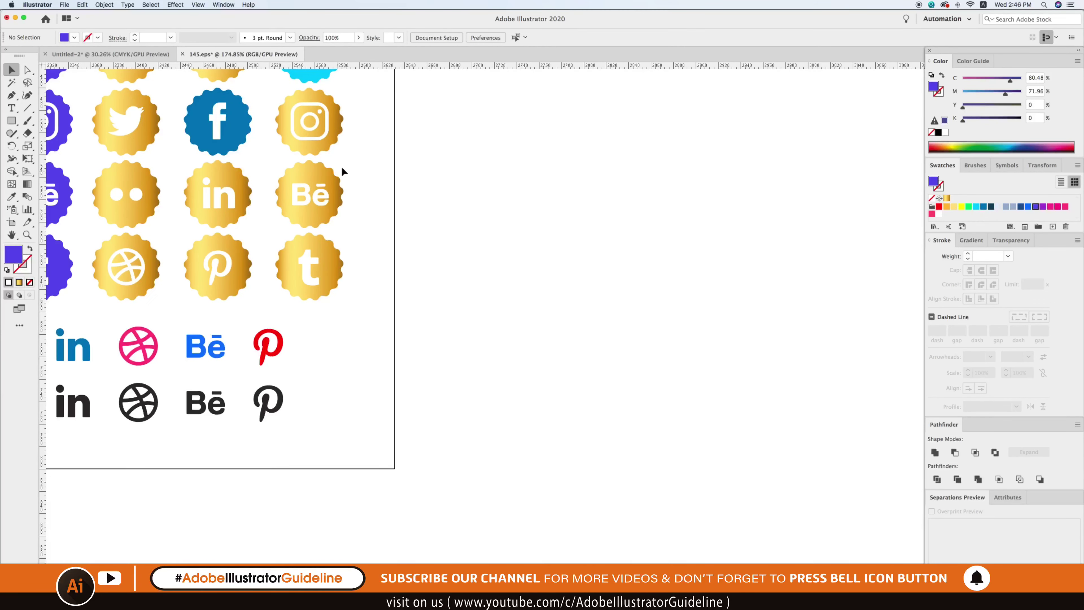
click(299, 208)
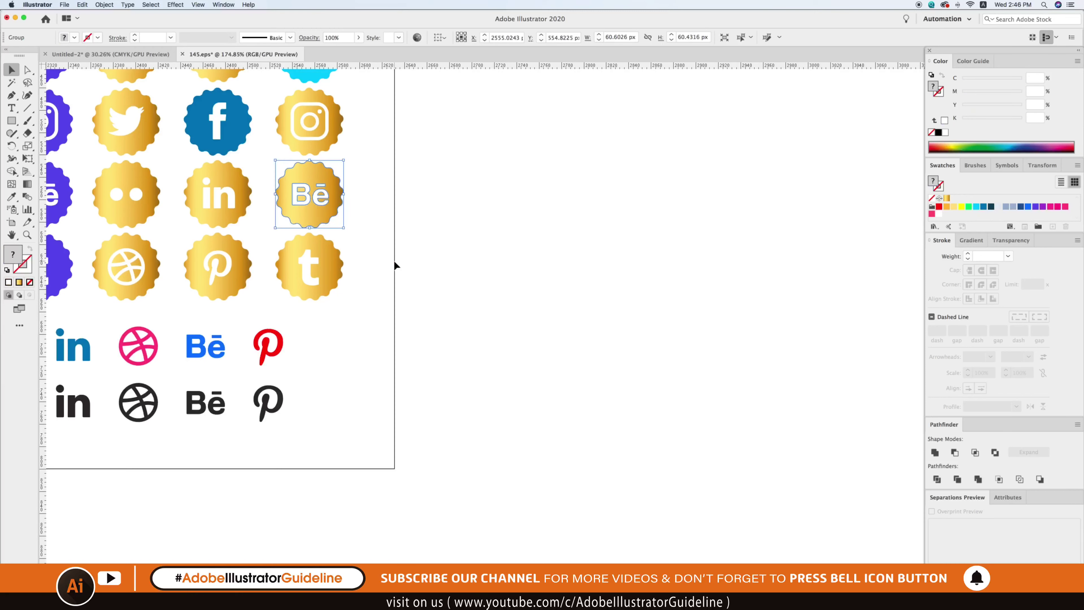
click(392, 259)
key(super+minus)
key(super+minus)
key(super+minus)
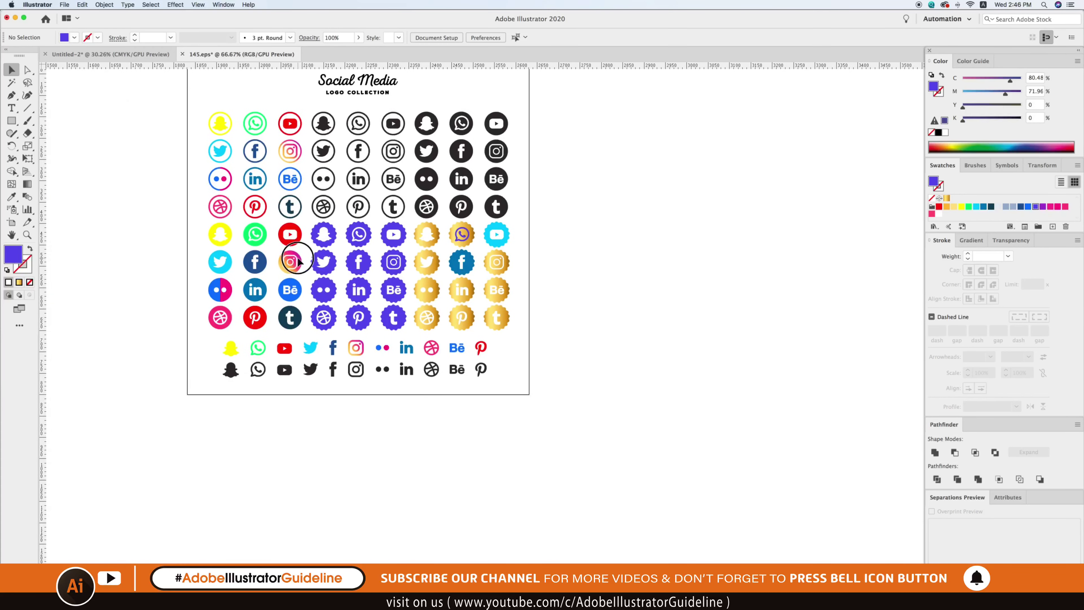
Step: Drag the red YouTube icon out of the grid and enlarge it beside the sheet
mouse_move(290, 234)
mouse_down()
mouse_move(365, 256)
mouse_move(679, 269)
mouse_up()
drag(643, 225, 859, 412)
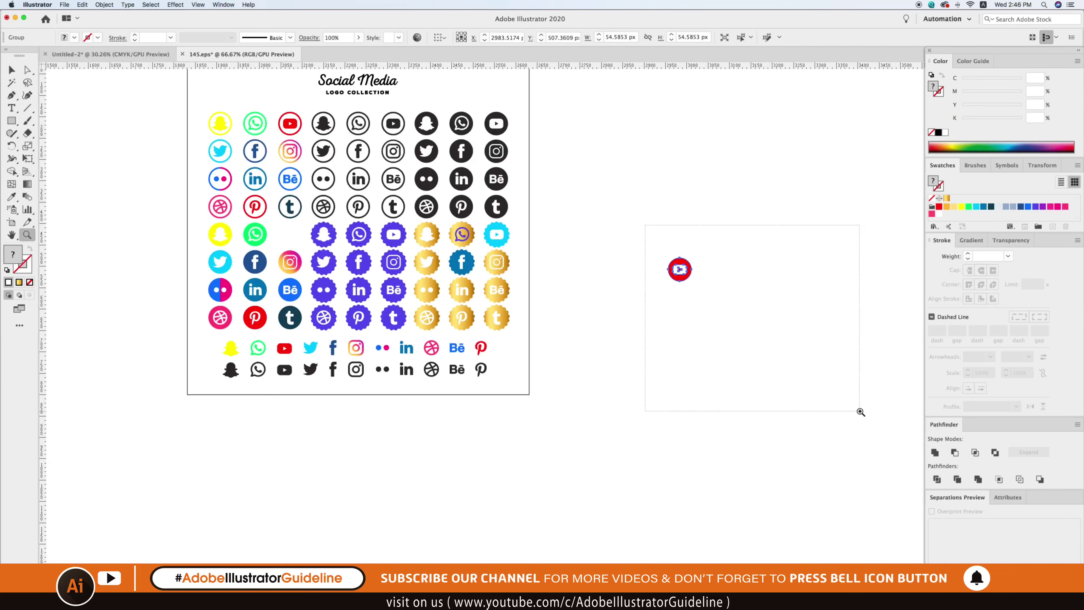
drag(402, 203, 504, 100)
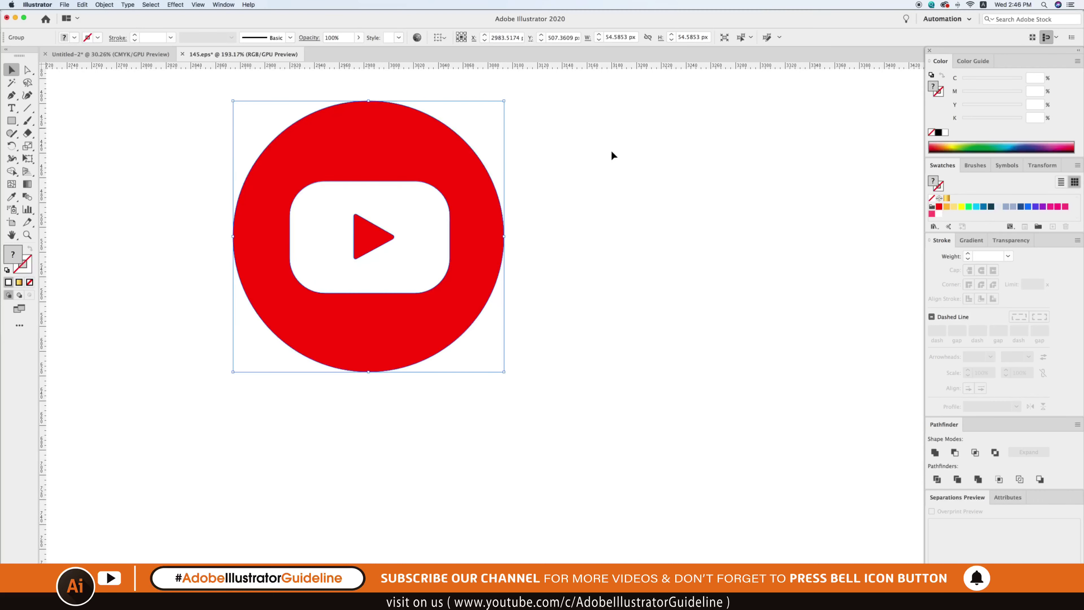
click(496, 298)
Step: Scale the YouTube icon up further to about 555 px
drag(468, 274, 534, 316)
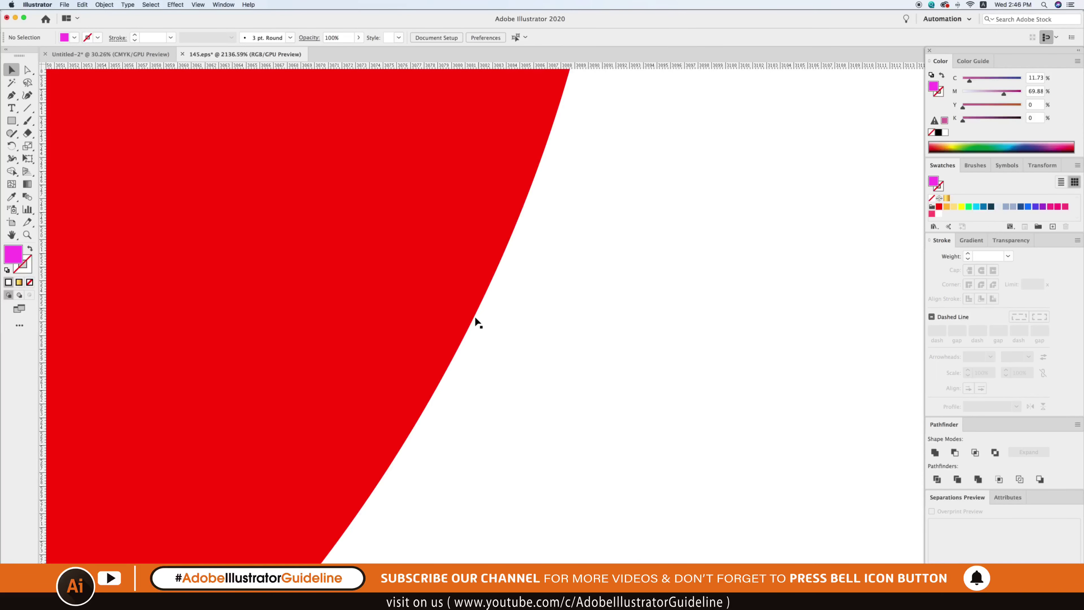
scroll(491, 314, down, 8)
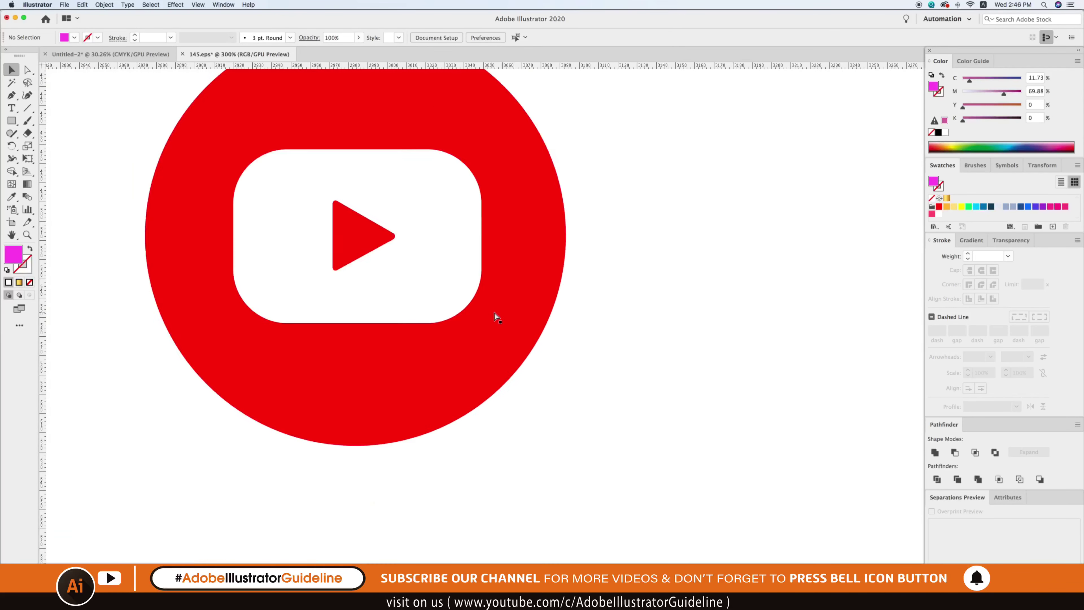
click(516, 282)
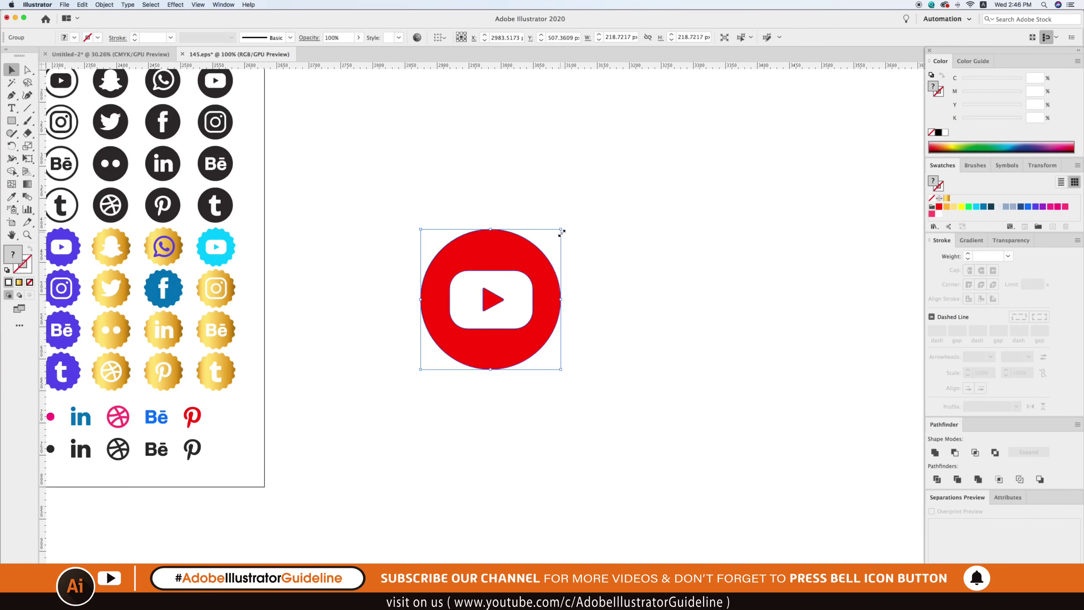
drag(562, 232, 670, 121)
click(714, 288)
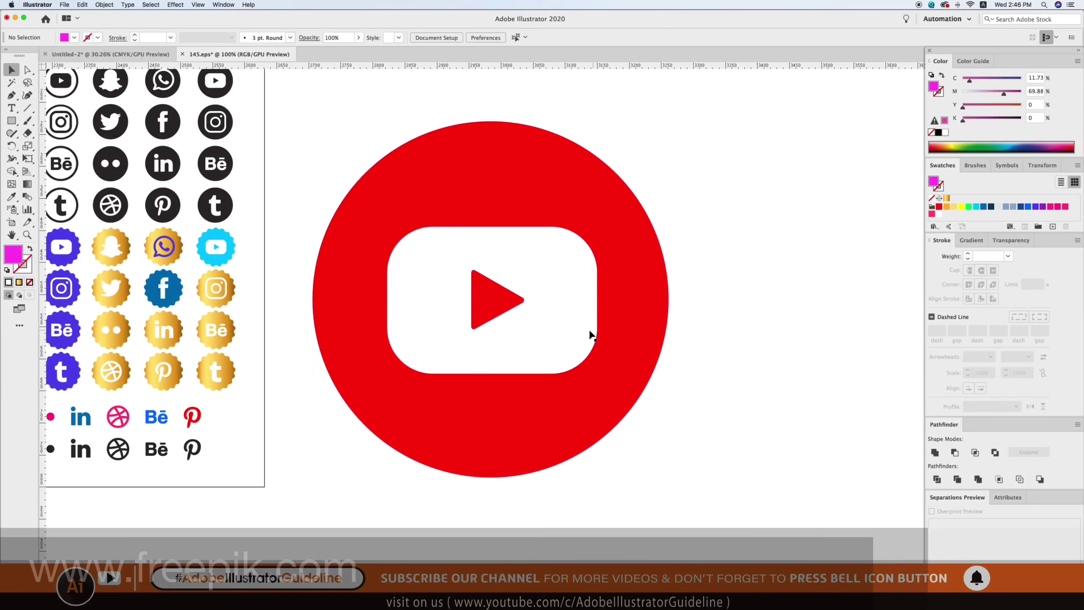
Step: Switch to Outline view and inspect the circle's inner edge up close
key(ctrl+y)
key(ctrl+y)
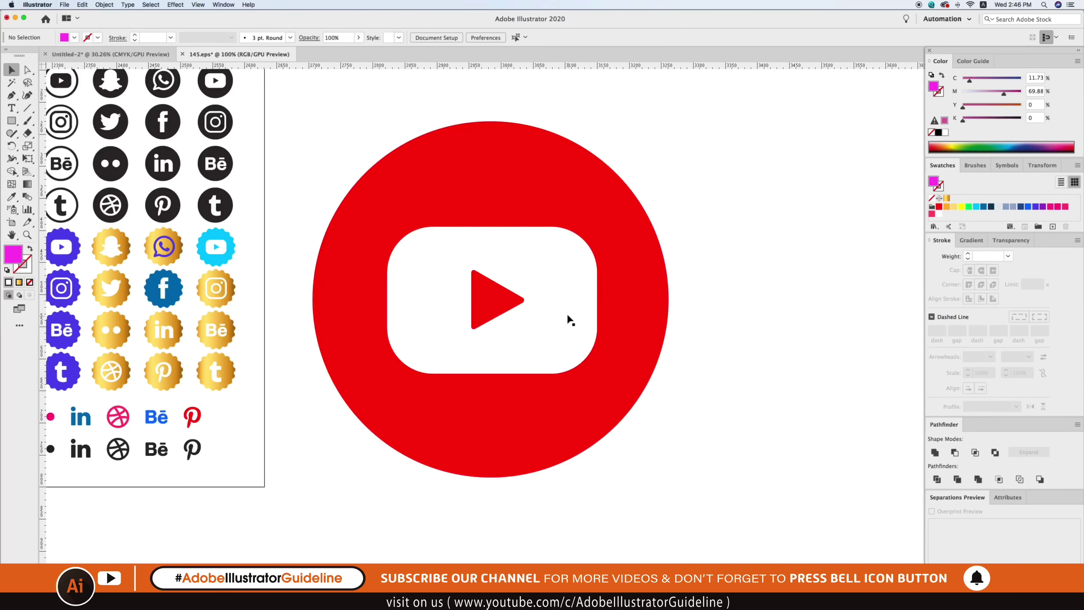
key(z)
drag(671, 400, 708, 425)
key(v)
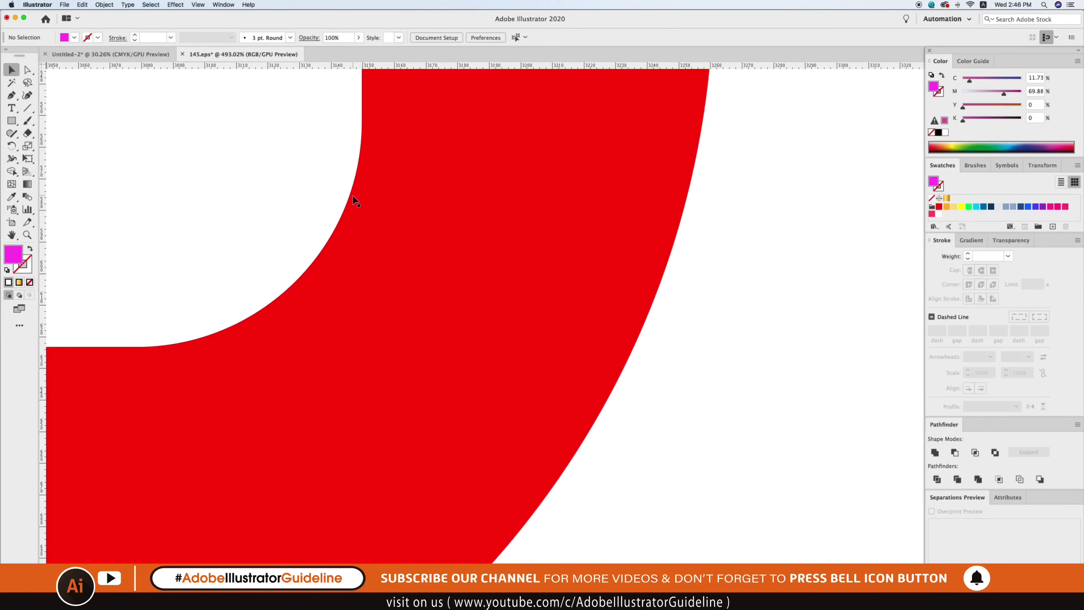
key(ctrl+minus)
key(ctrl+minus)
key(ctrl+minus)
key(ctrl+minus)
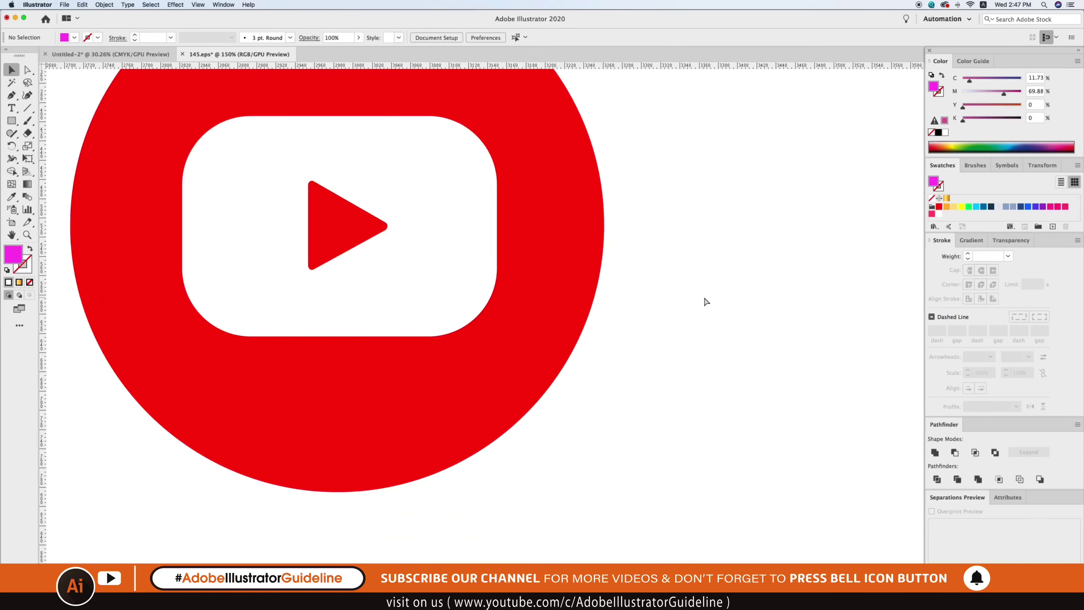
scroll(555, 288, down, 4)
Step: Ungroup the YouTube icon and check its play-button and red-circle parts
click(525, 273)
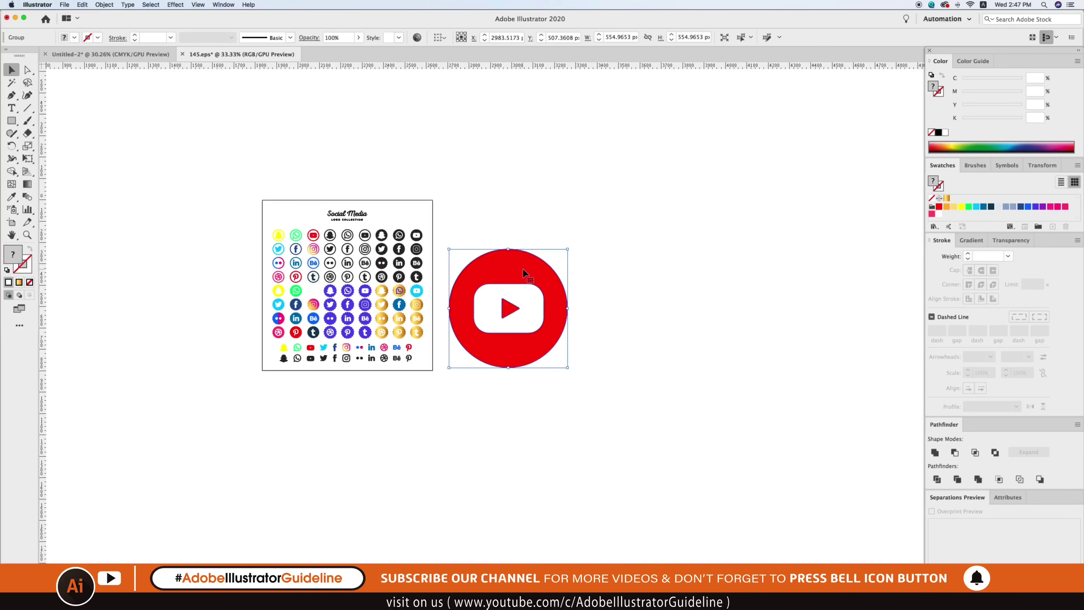
right_click(525, 273)
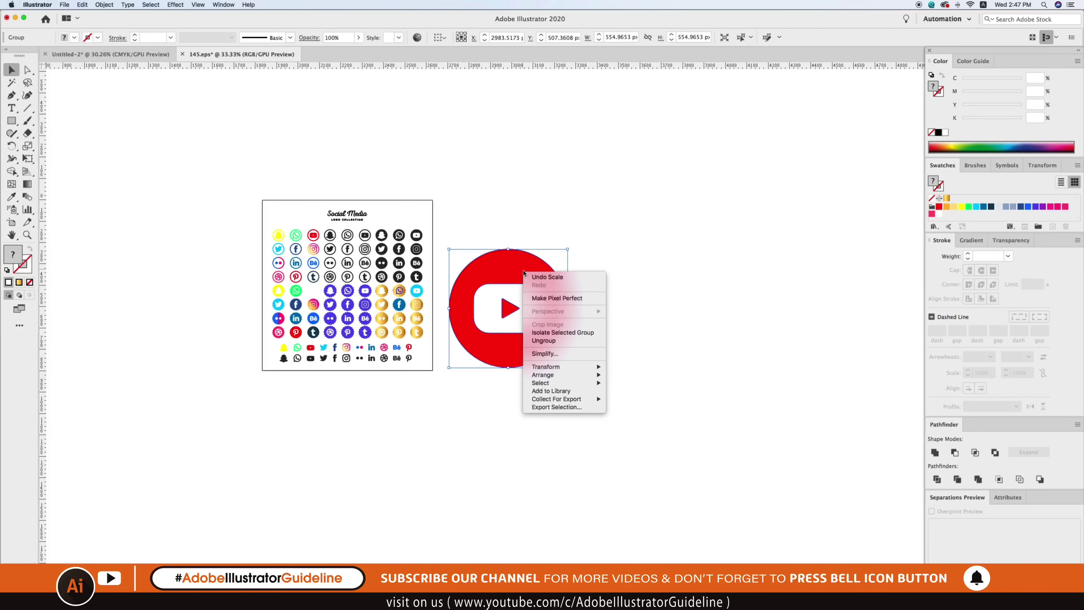
click(548, 340)
click(521, 307)
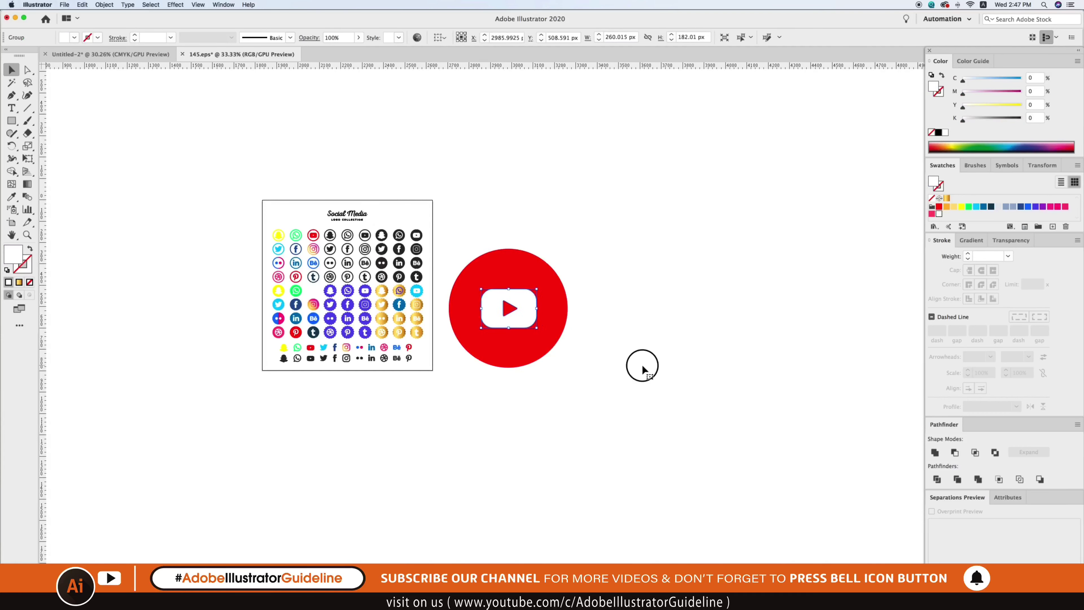
click(641, 363)
click(508, 310)
right_click(508, 310)
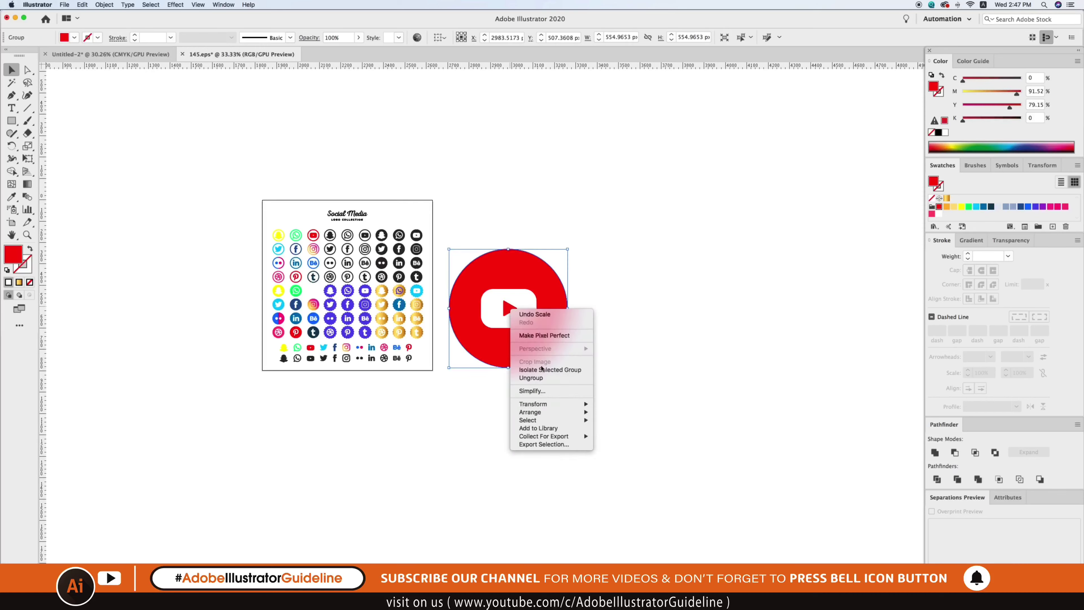
click(518, 316)
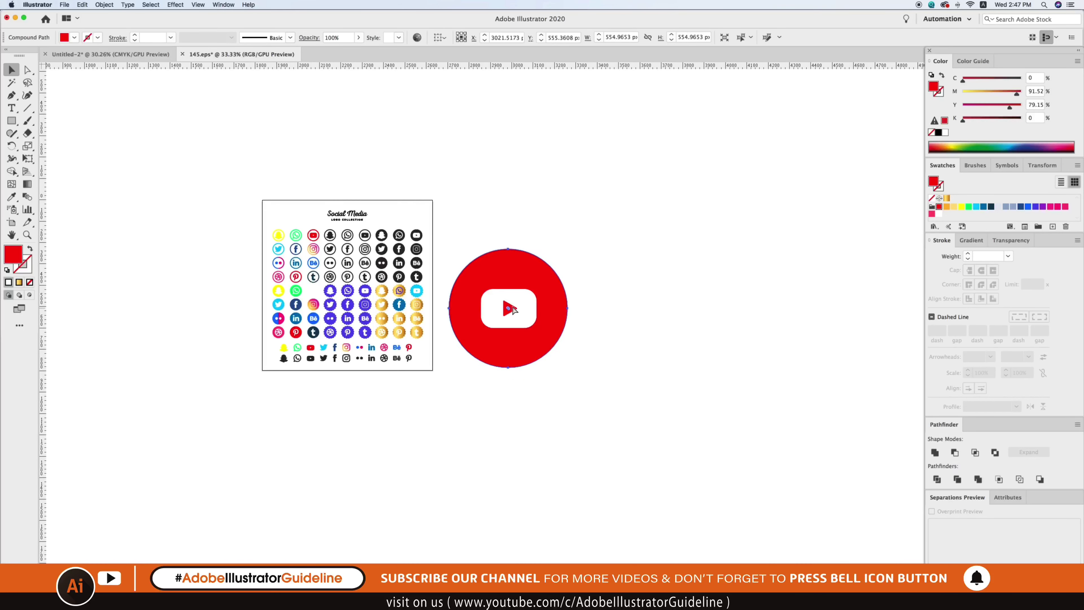
Step: Ungroup the white play-button group inside the red circle
click(530, 304)
right_click(529, 304)
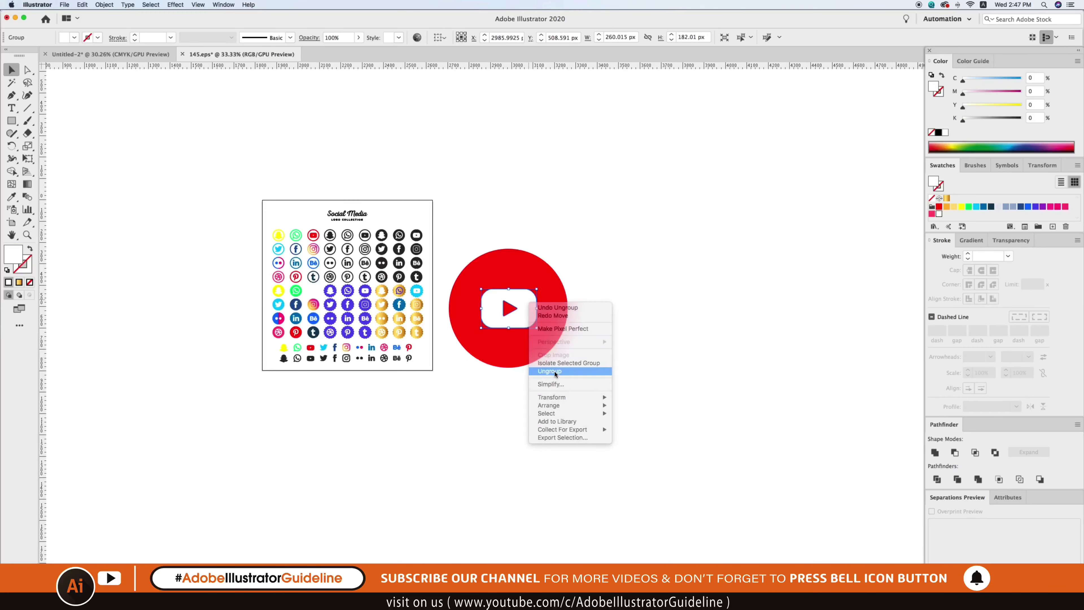
click(519, 316)
key(z)
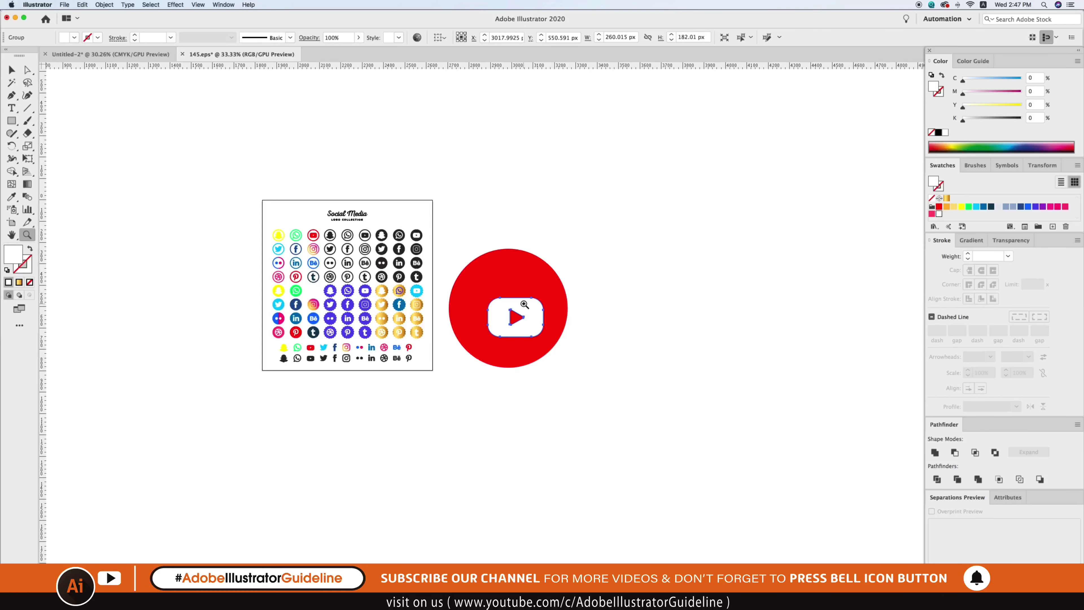
key(v)
Step: Enlarge the white play-button shape slightly and rotate it about 20°
drag(536, 288, 550, 279)
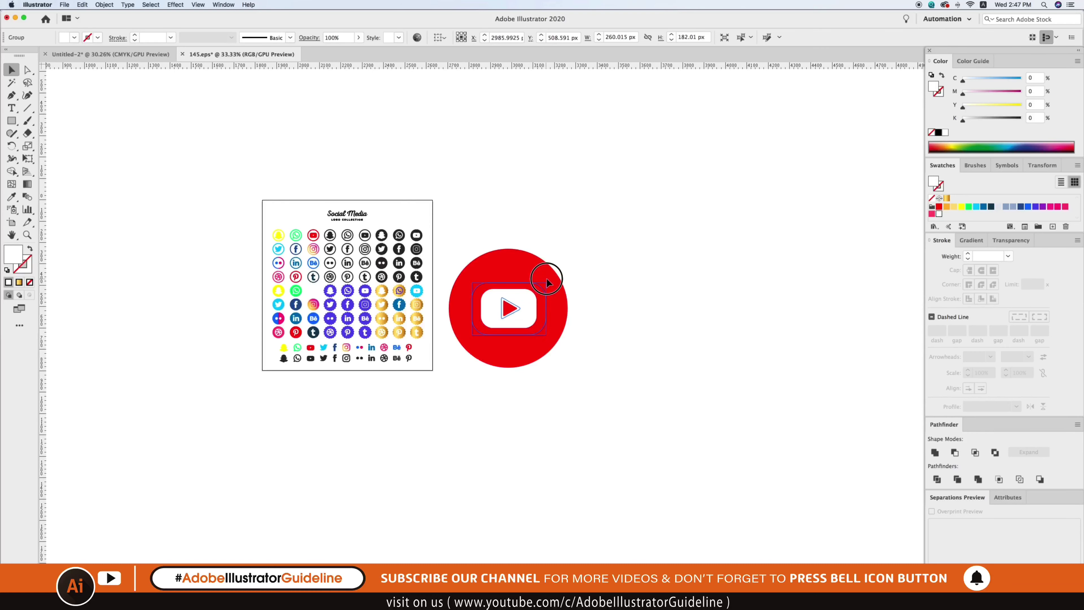
click(639, 417)
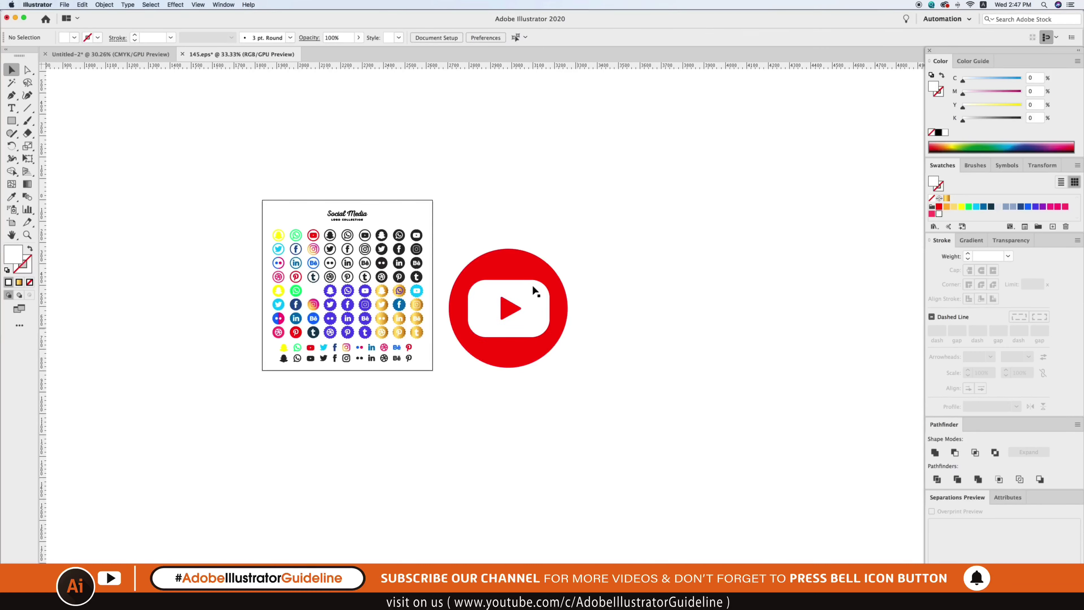
click(525, 295)
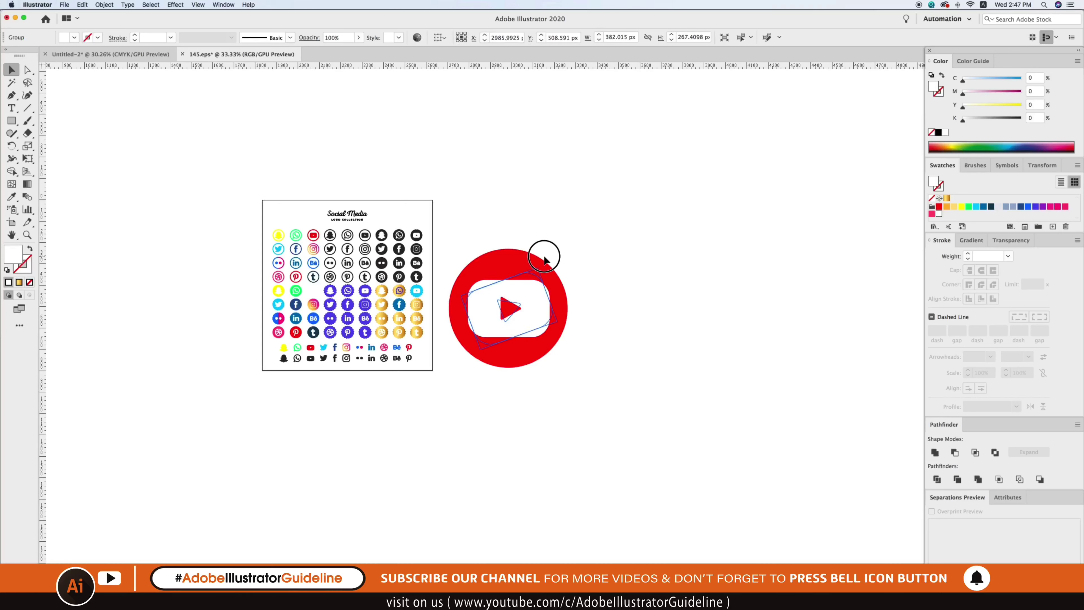
drag(545, 254, 566, 275)
click(565, 276)
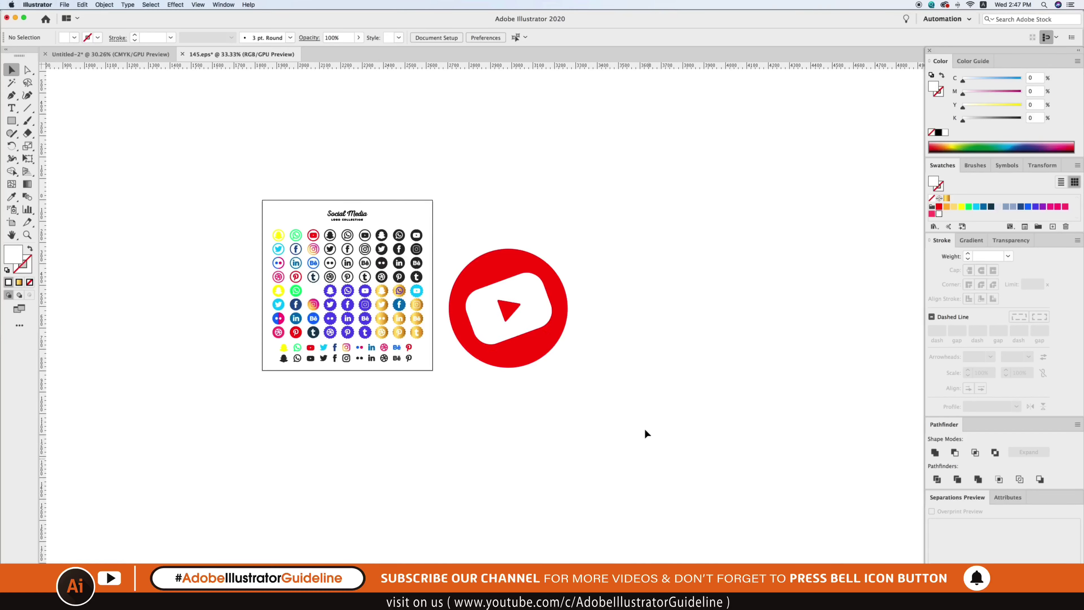